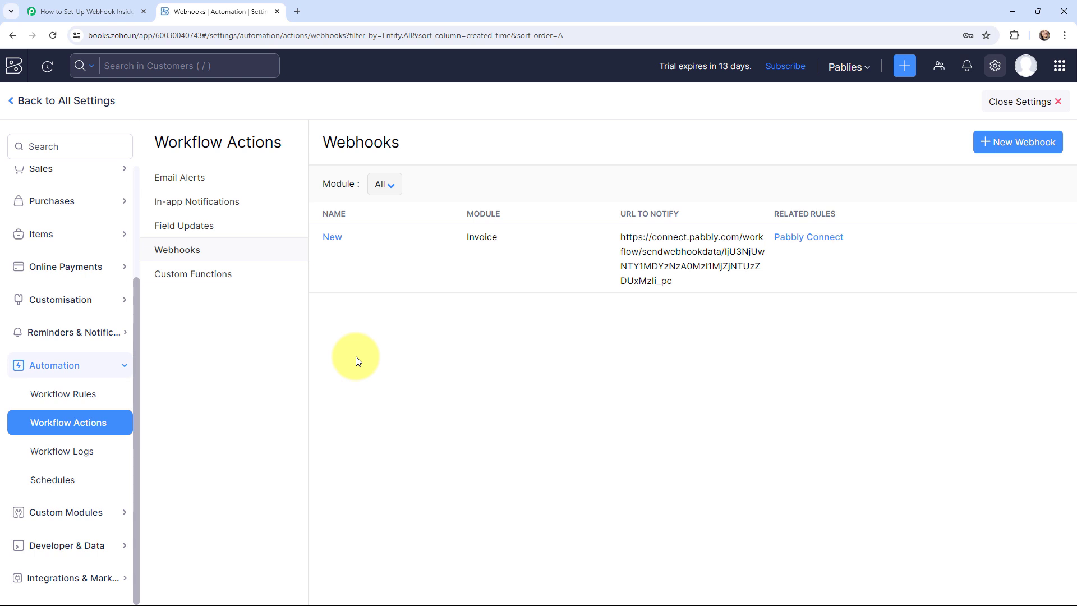
Switch to the Pabbly Connect workflow and choose Zoho Books as the trigger application
click(112, 12)
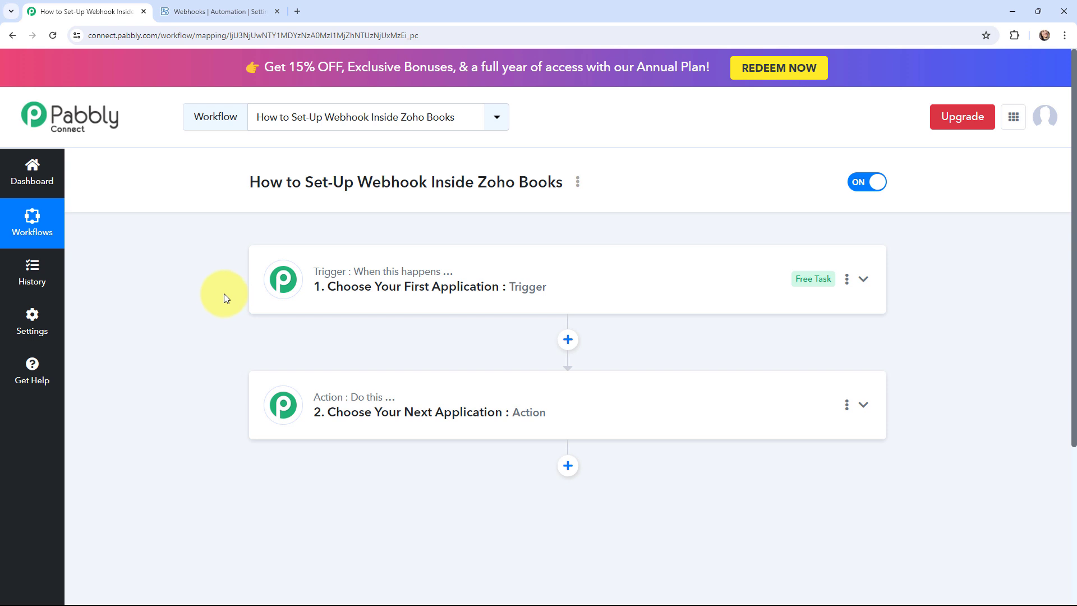
click(285, 265)
click(325, 366)
text(z)
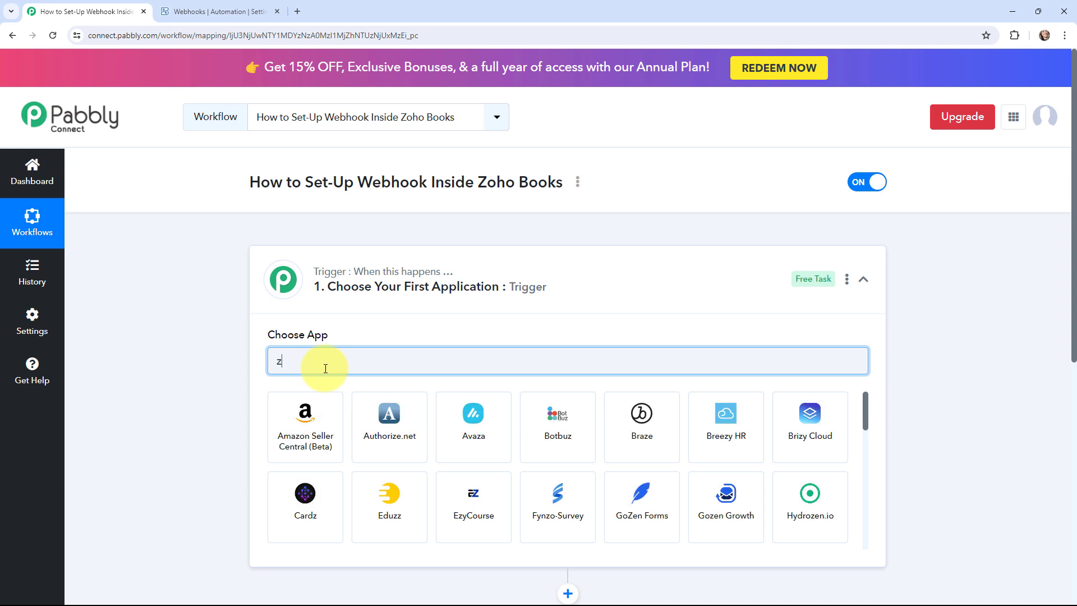
text(oho books)
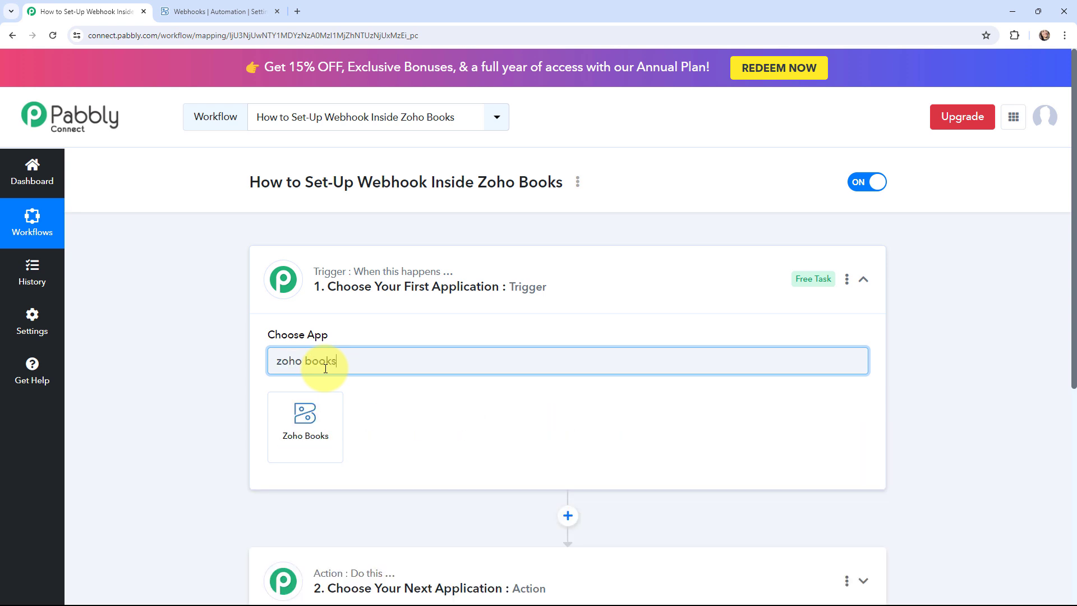
click(312, 407)
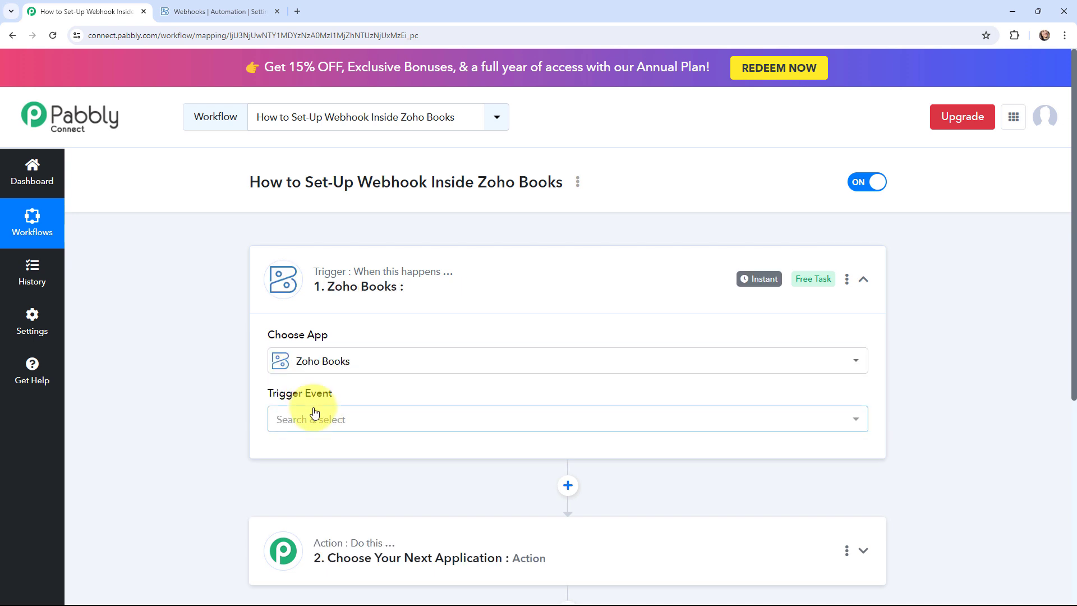
Set the trigger event to New Invoice and review the webhook setup instructions
click(314, 415)
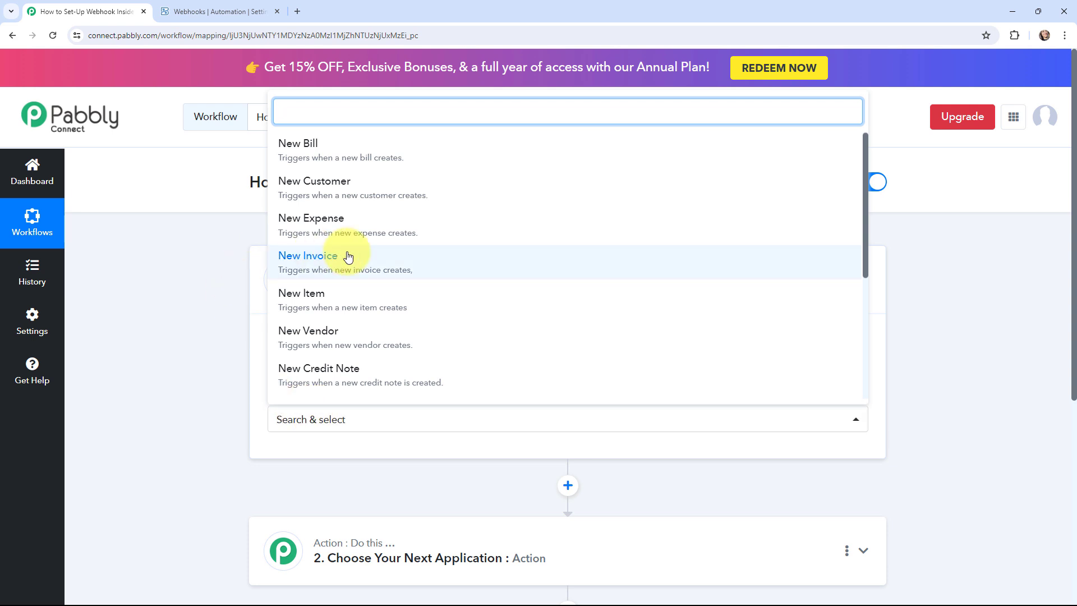
click(427, 264)
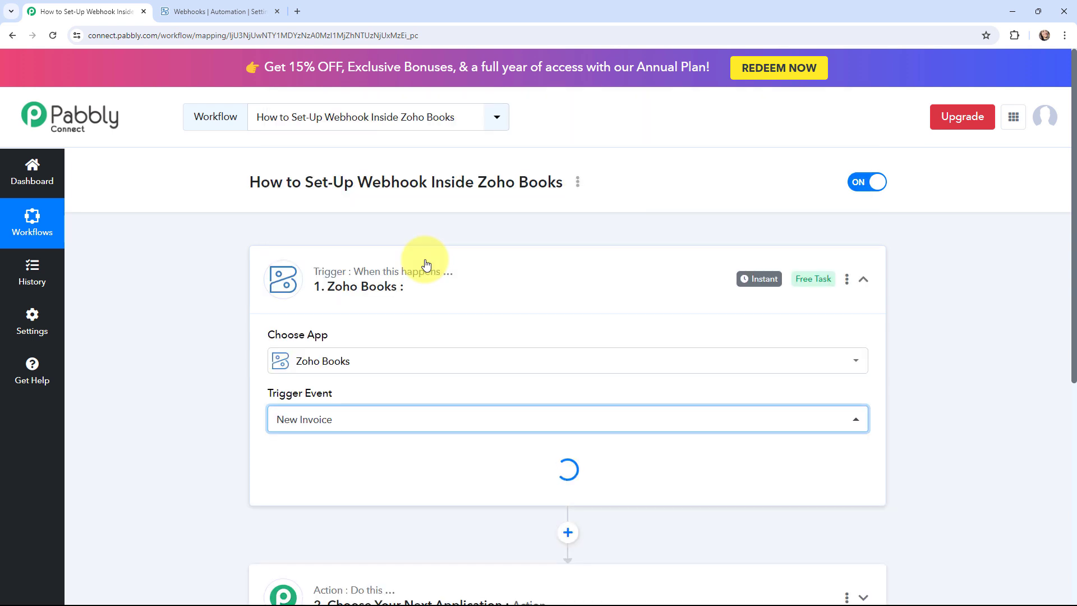
scroll(202, 303, down, 3)
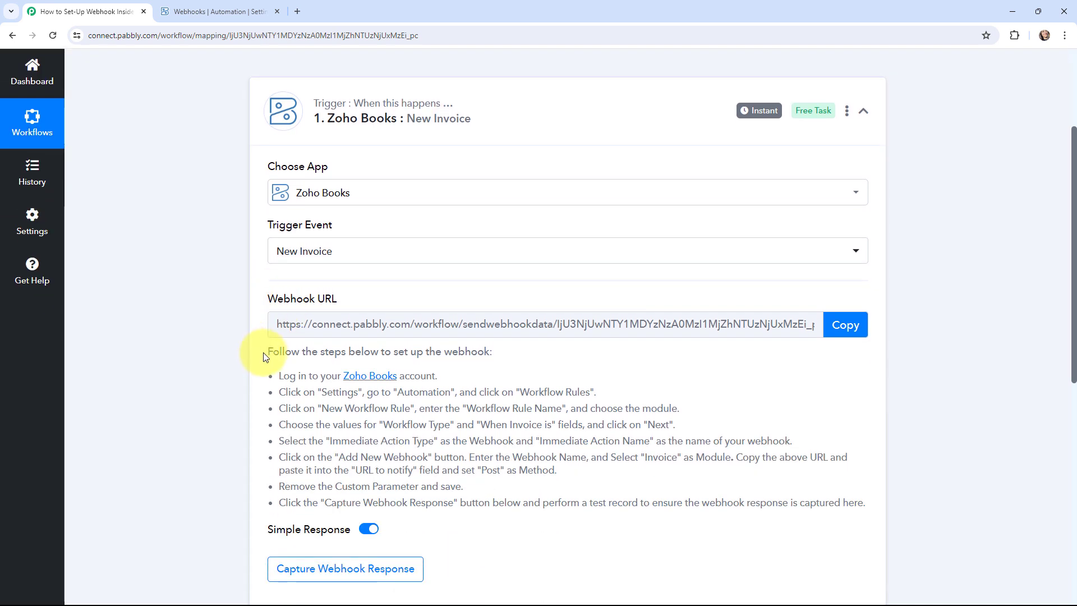
drag(263, 351, 864, 501)
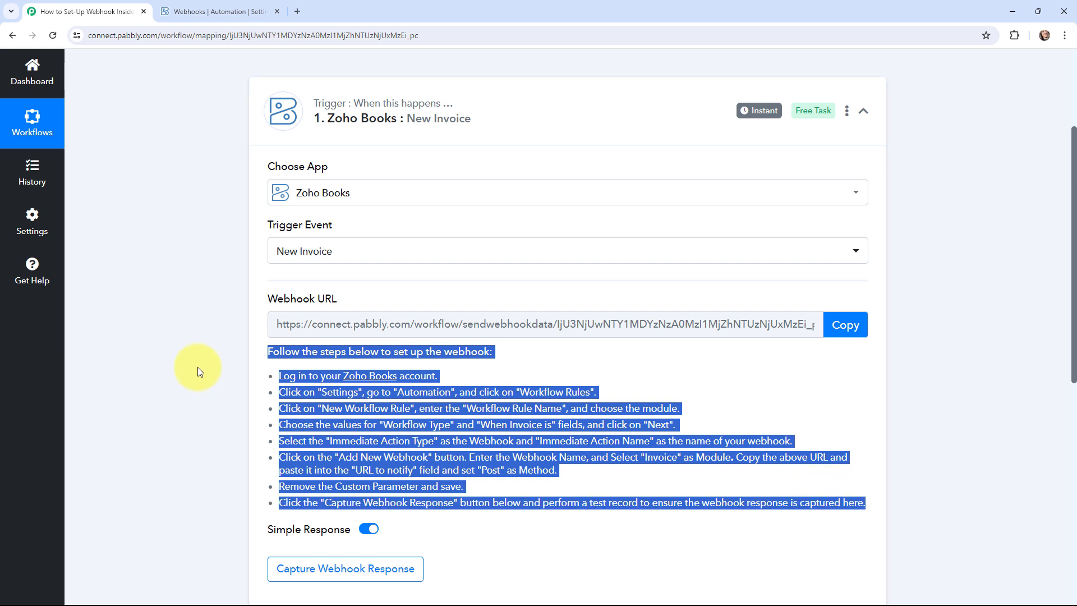
click(249, 353)
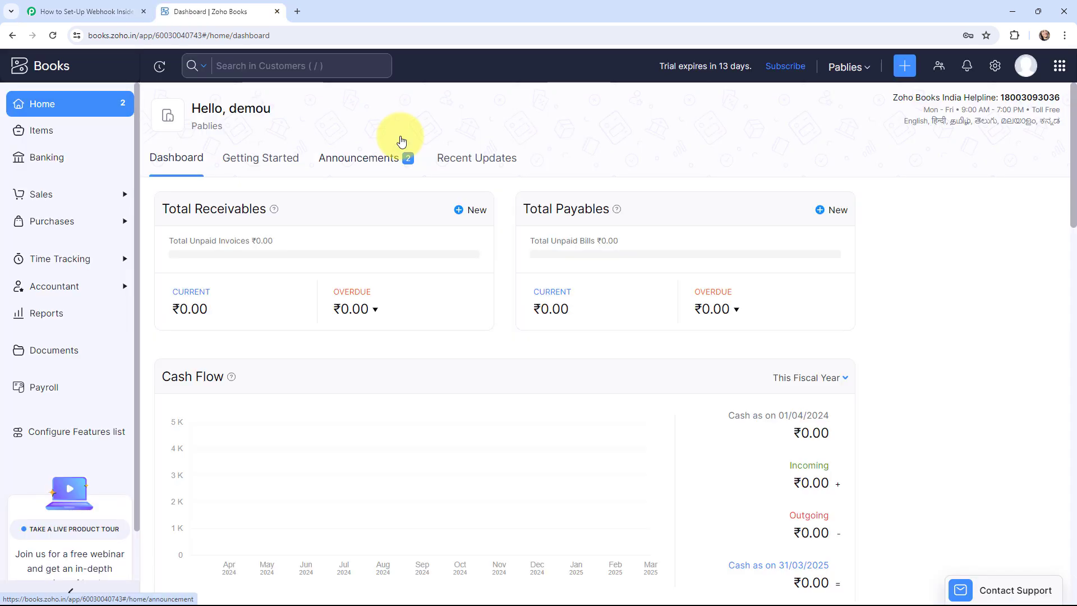
In the Zoho Books settings, open the list of webhooks among the automation workflow actions
click(995, 66)
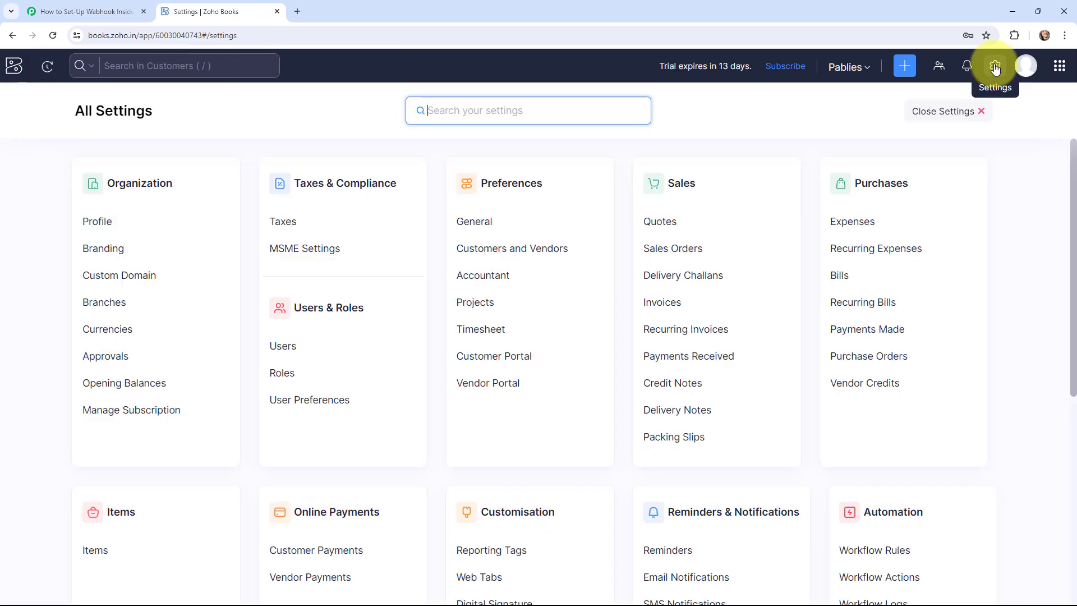
scroll(986, 296, down, 4)
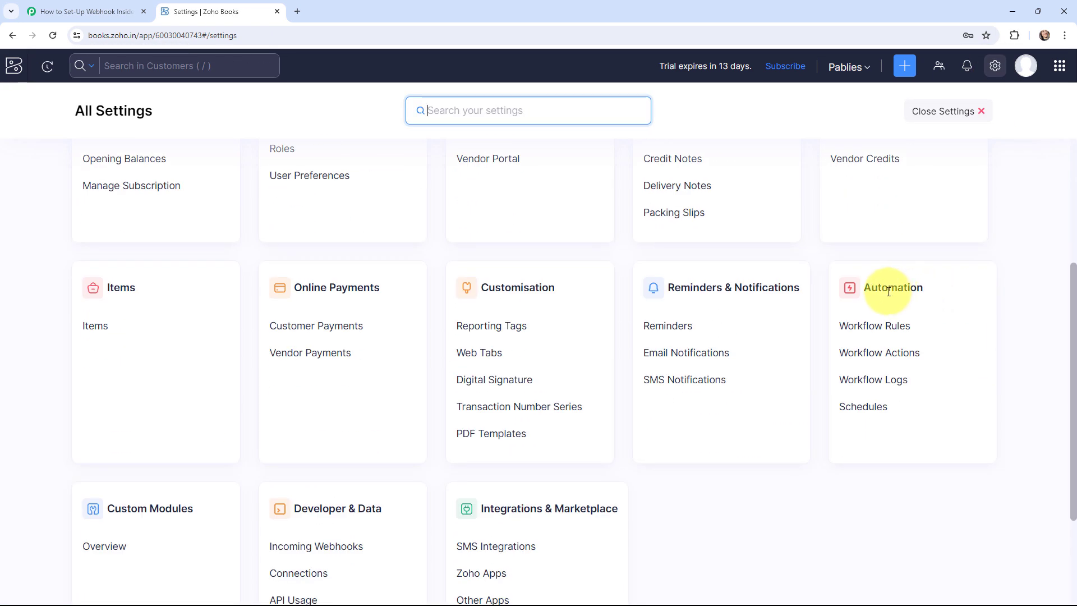
click(878, 360)
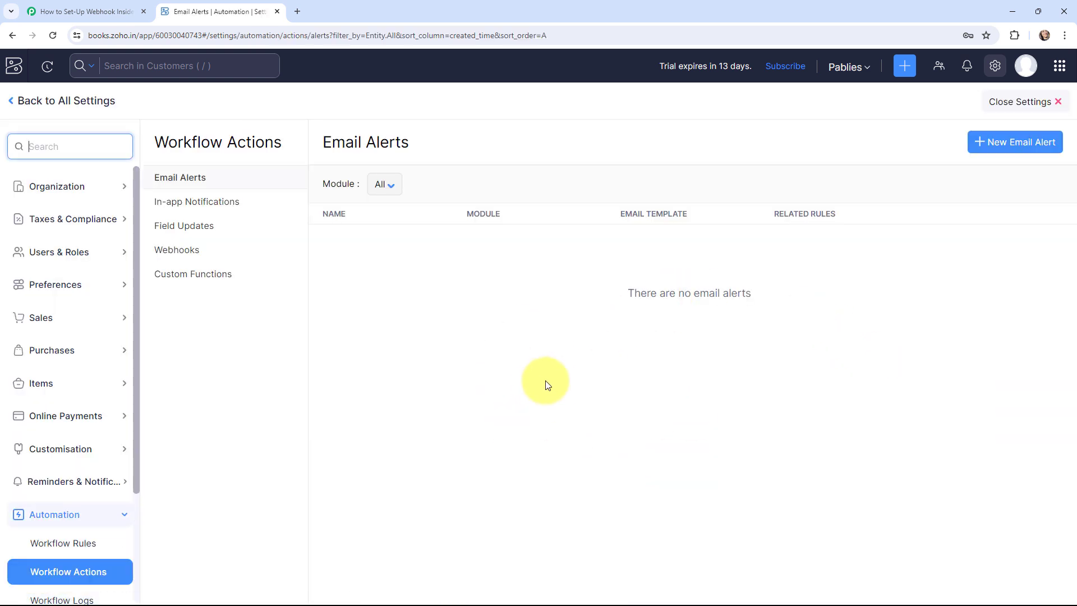
click(196, 252)
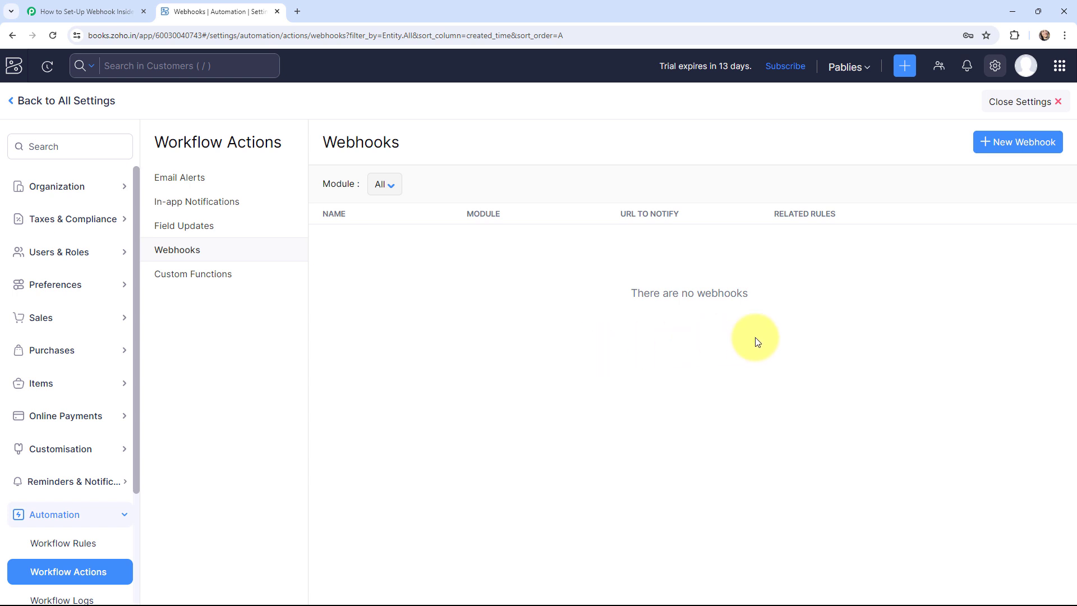
Create a new webhook named Webhook for the Invoice module, using the POST method
click(1012, 143)
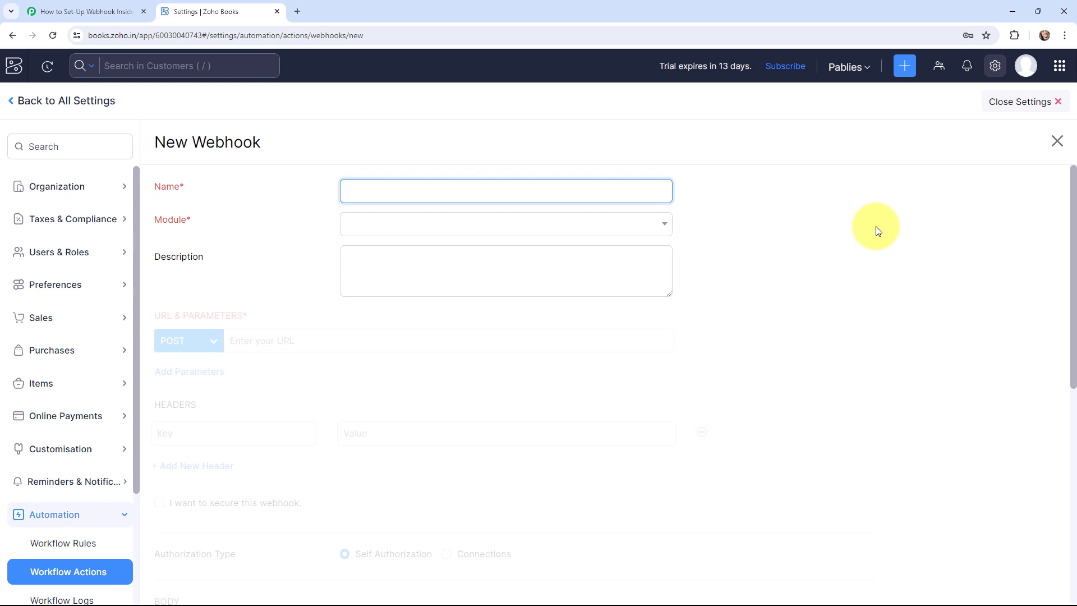
text(Webhook)
click(555, 231)
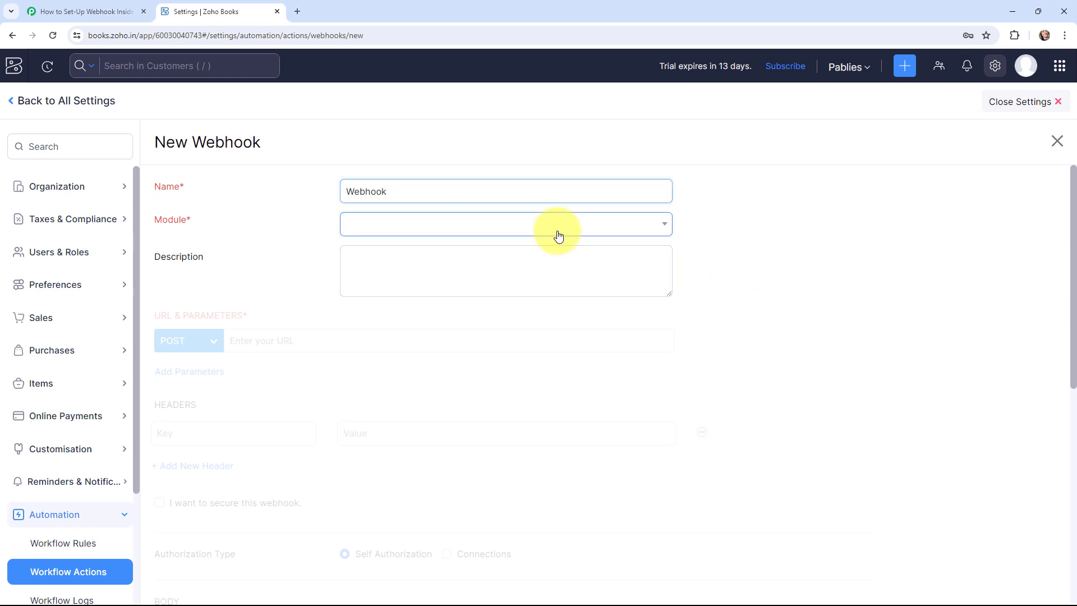
click(484, 328)
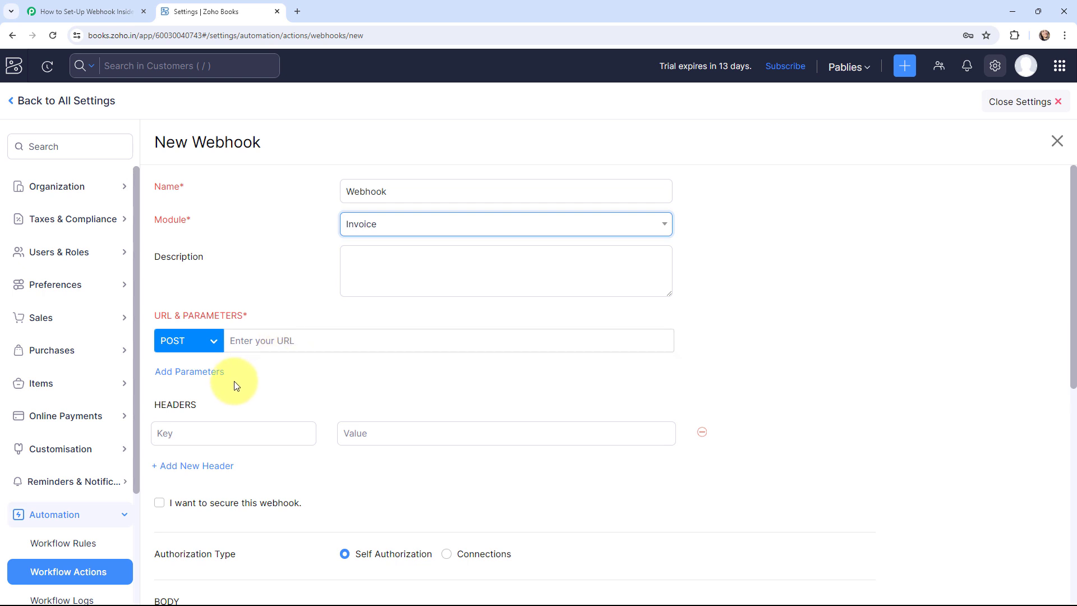
click(200, 349)
click(192, 372)
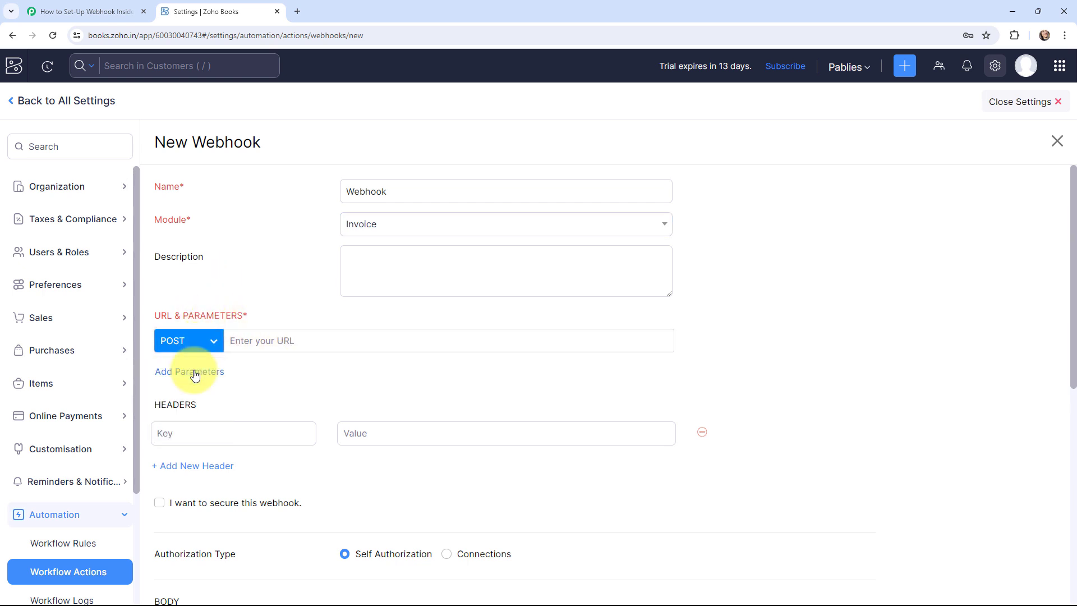
Copy the trigger's webhook URL from Pabbly Connect into the new Zoho Books webhook's URL field and save the webhook
click(63, 5)
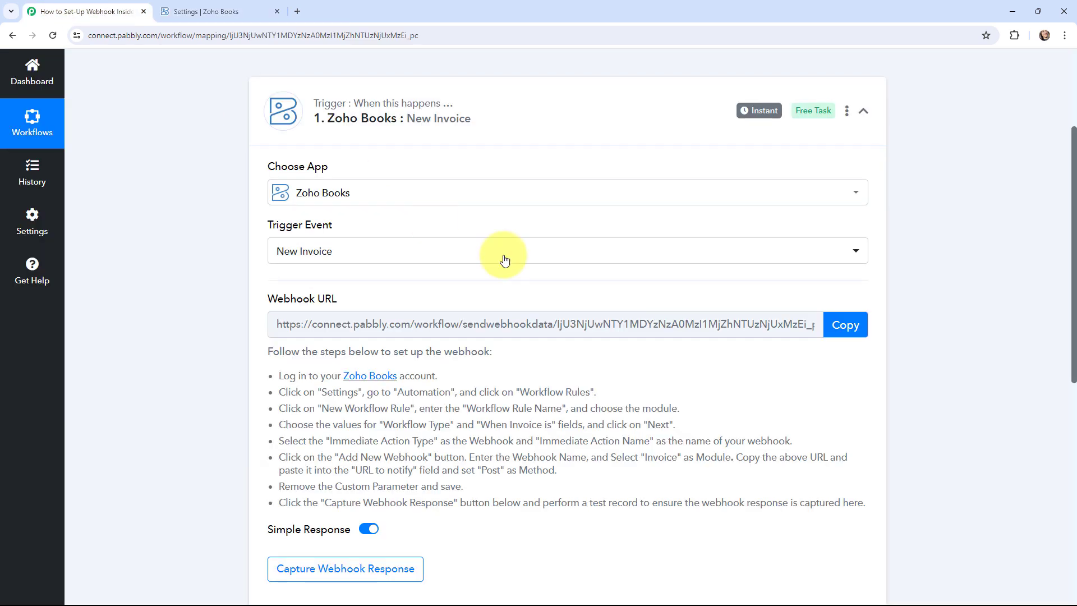
click(833, 326)
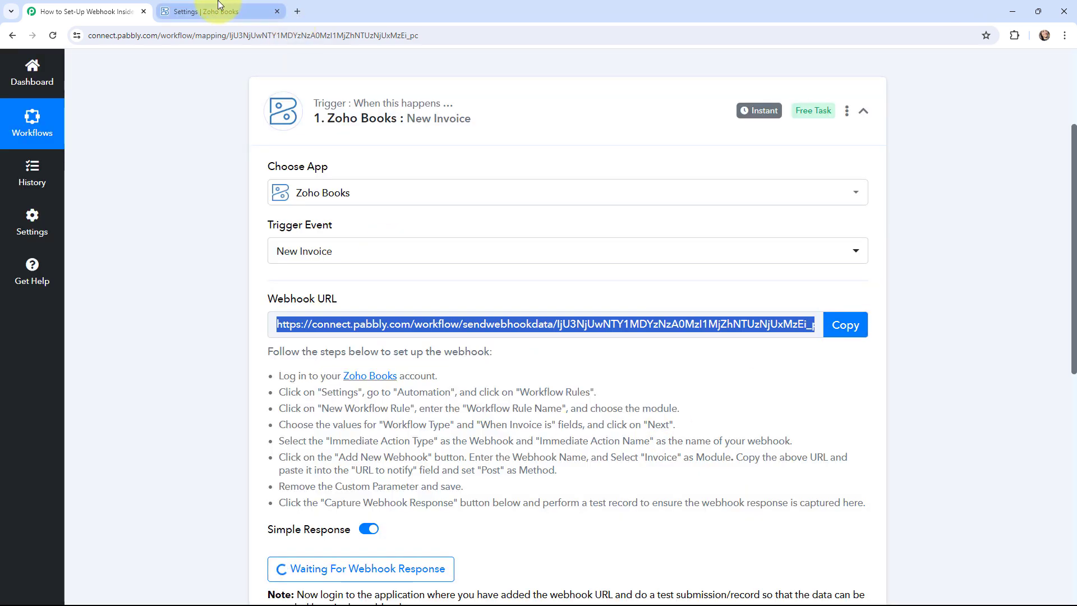
click(221, 9)
click(290, 352)
key(ctrl+v)
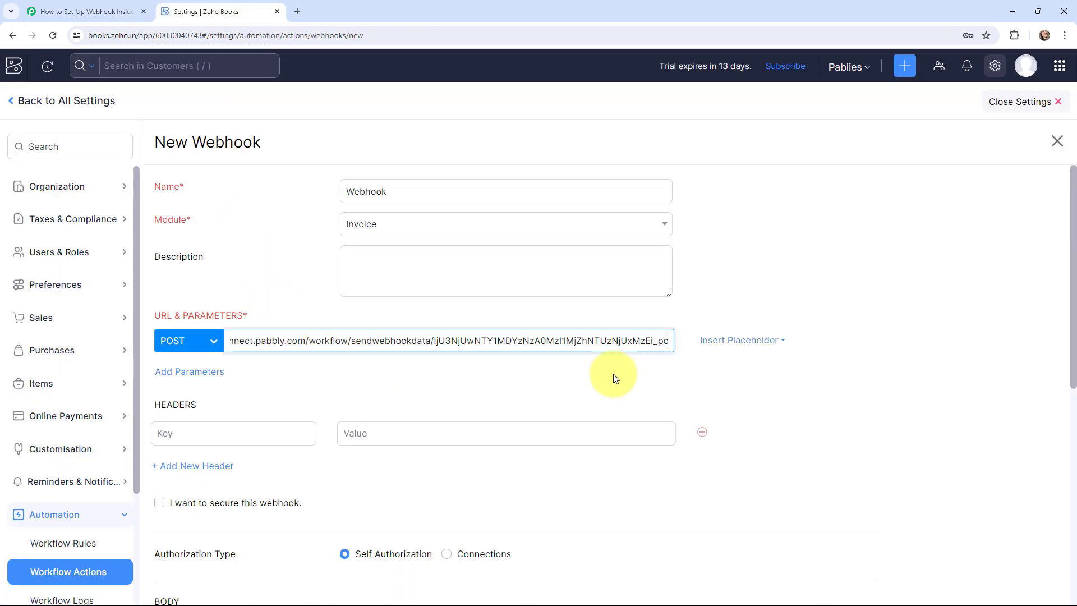
scroll(769, 430, down, 4)
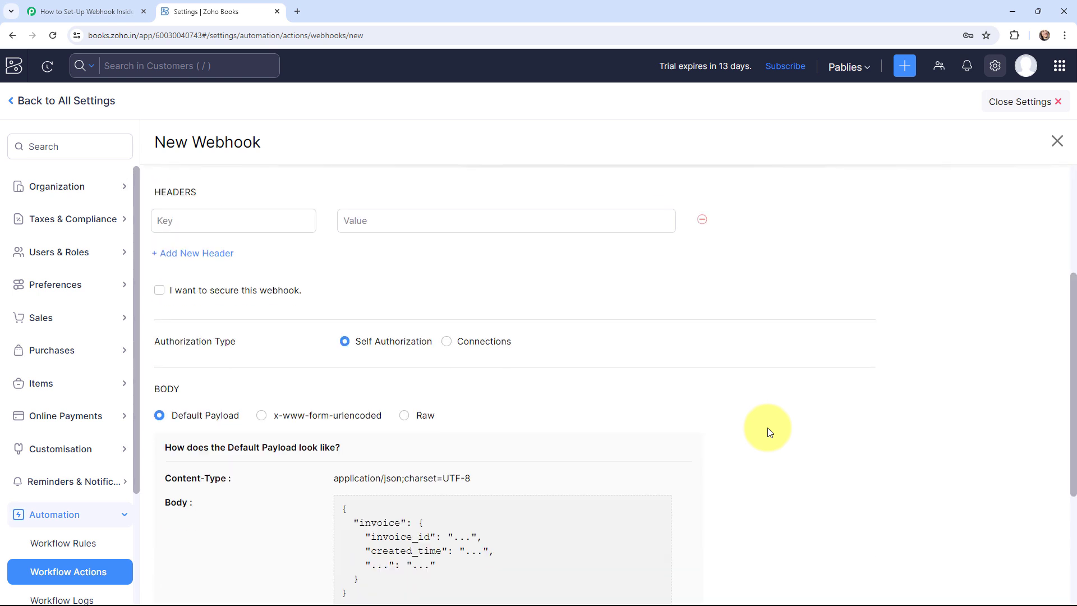
scroll(769, 430, down, 2)
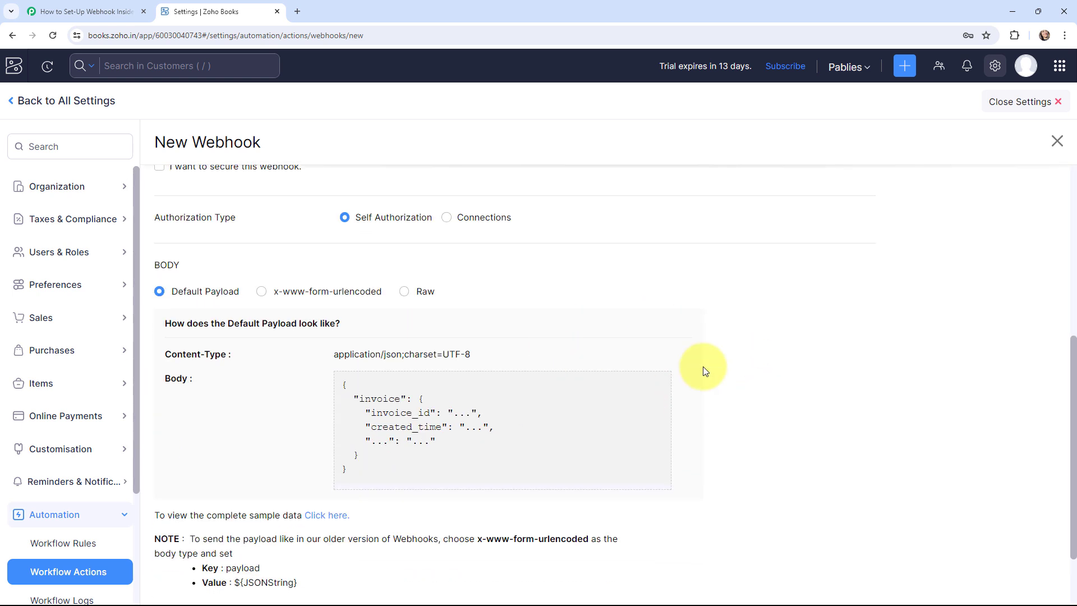
scroll(702, 365, down, 2)
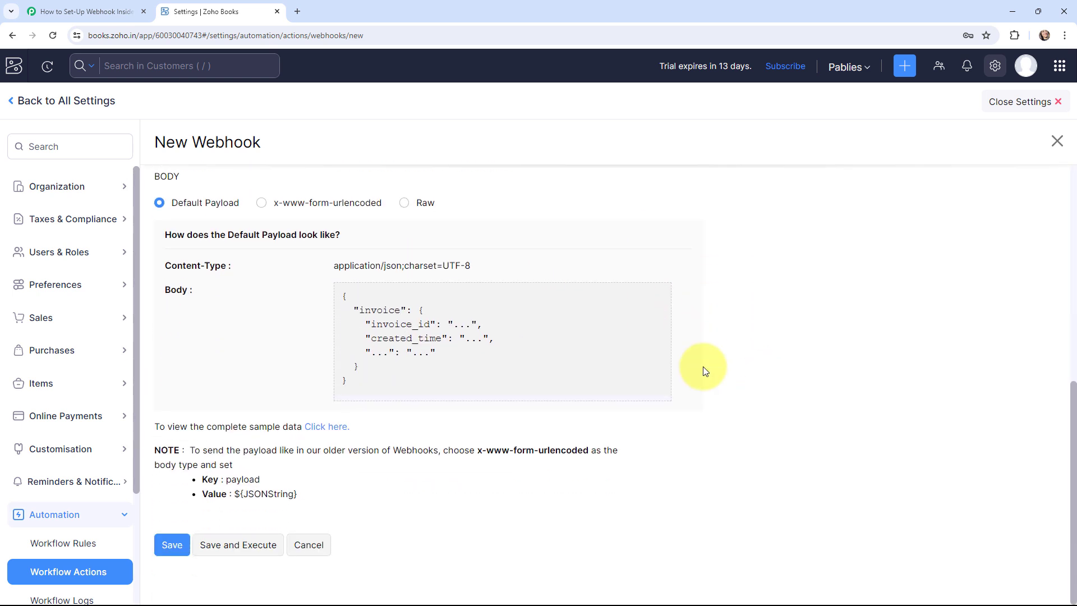
click(173, 544)
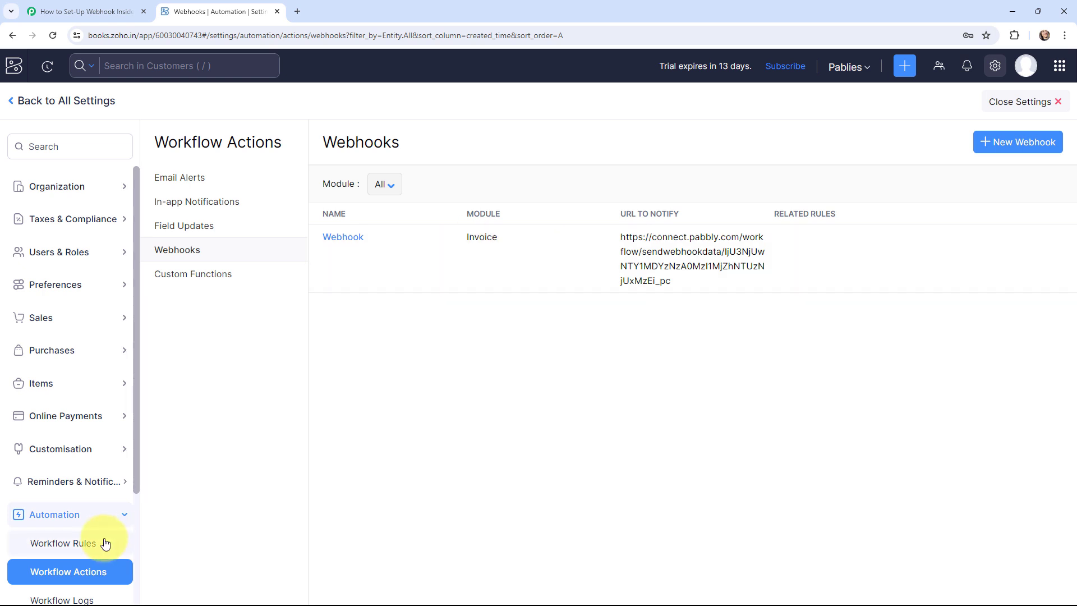
Start a new workflow rule named Pabbly Connect Invoice for the Invoice module and continue to its trigger settings
click(85, 544)
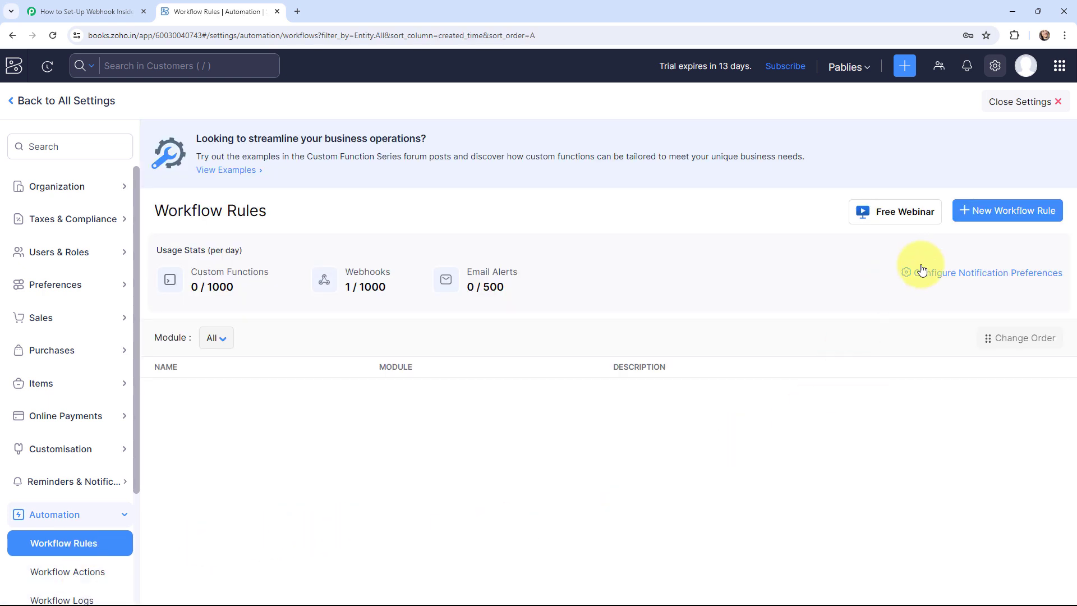
click(986, 216)
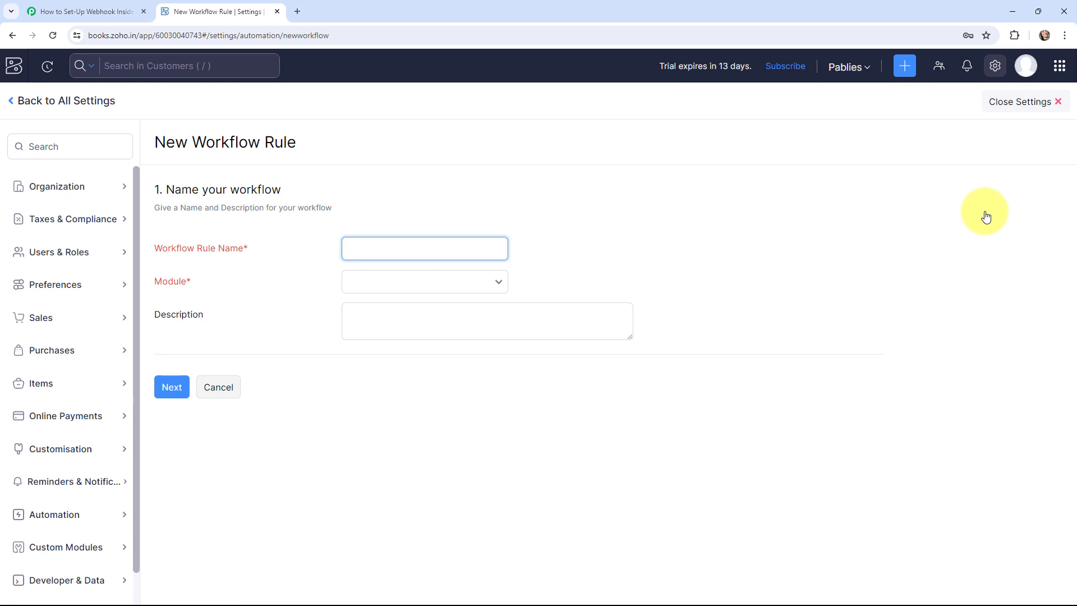
text(Pabbly Connect Invoice)
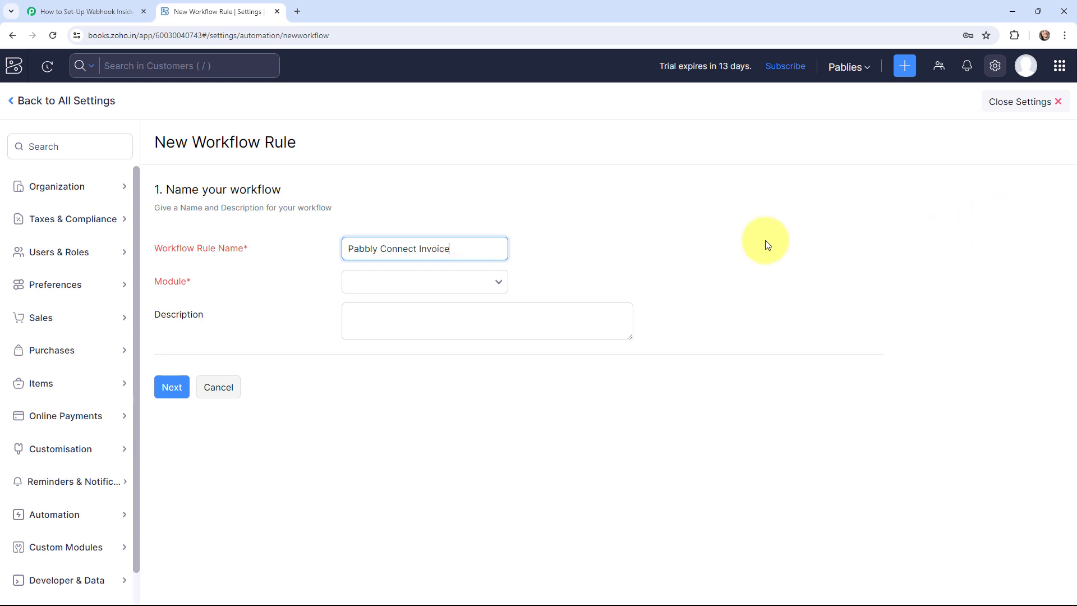
click(441, 286)
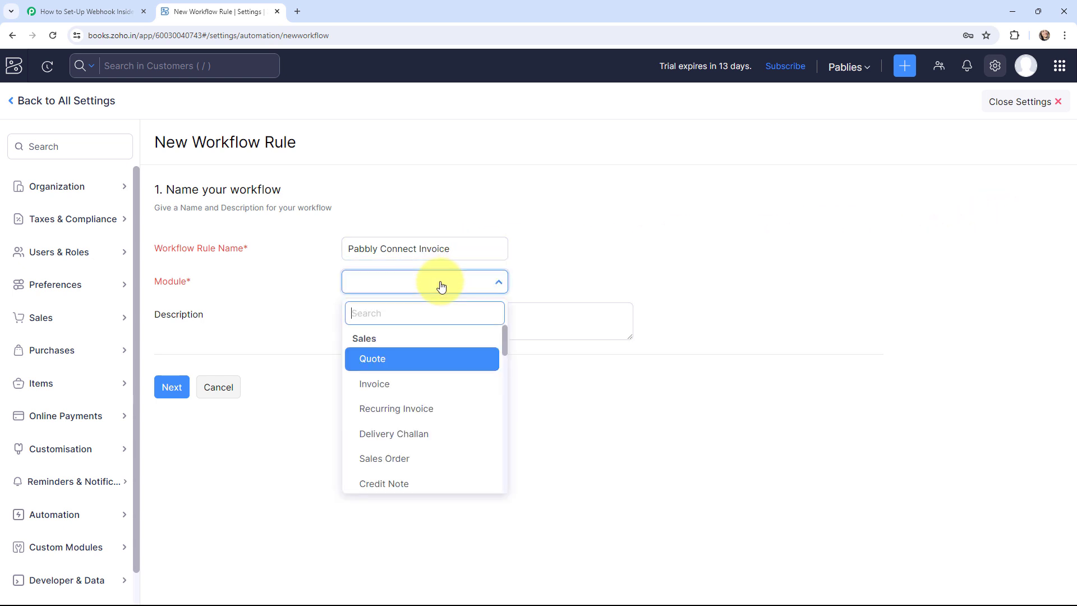
click(409, 383)
click(170, 388)
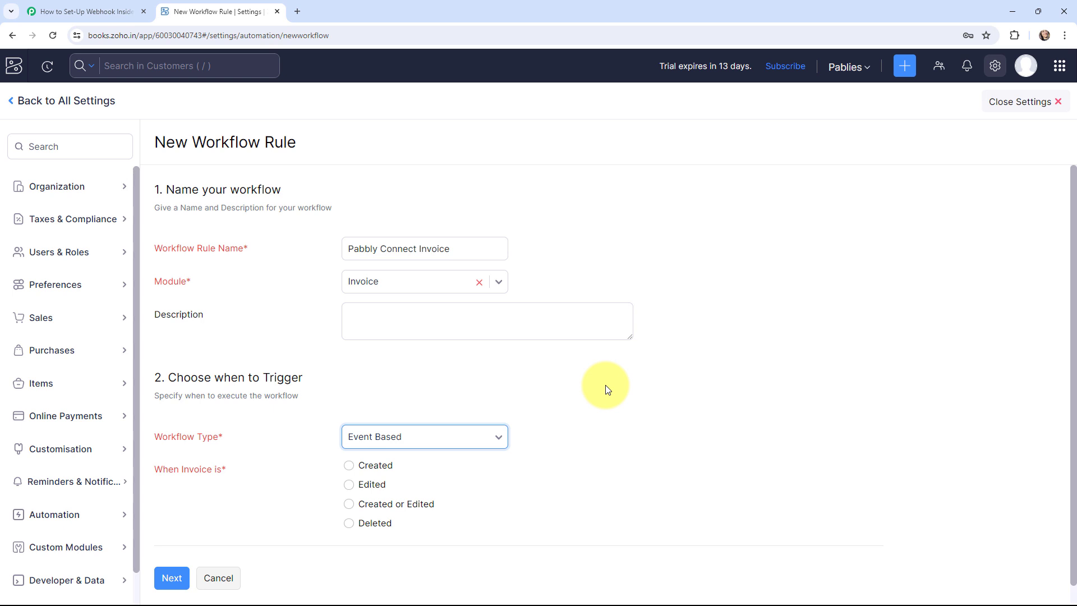
Set the rule's workflow type to Event Based, executed when an invoice is Created
scroll(604, 385, down, 1)
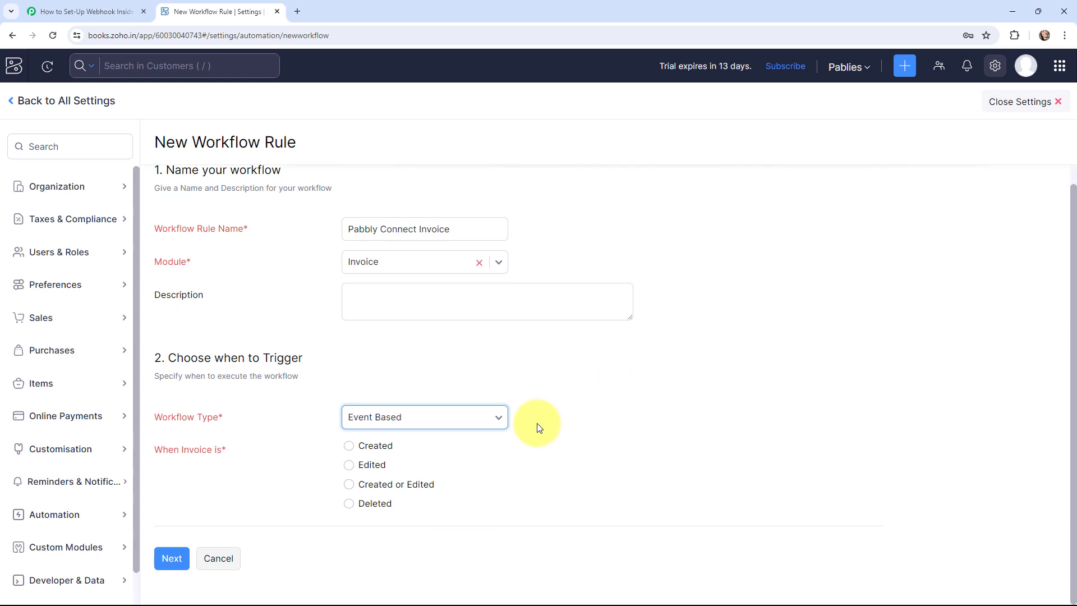
click(362, 417)
click(376, 449)
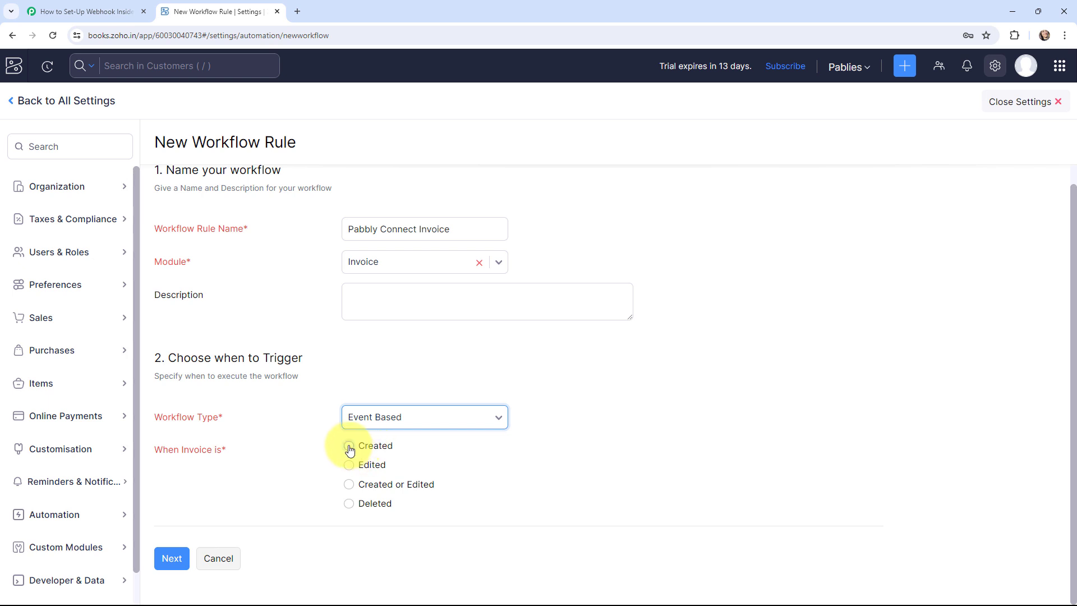
click(349, 447)
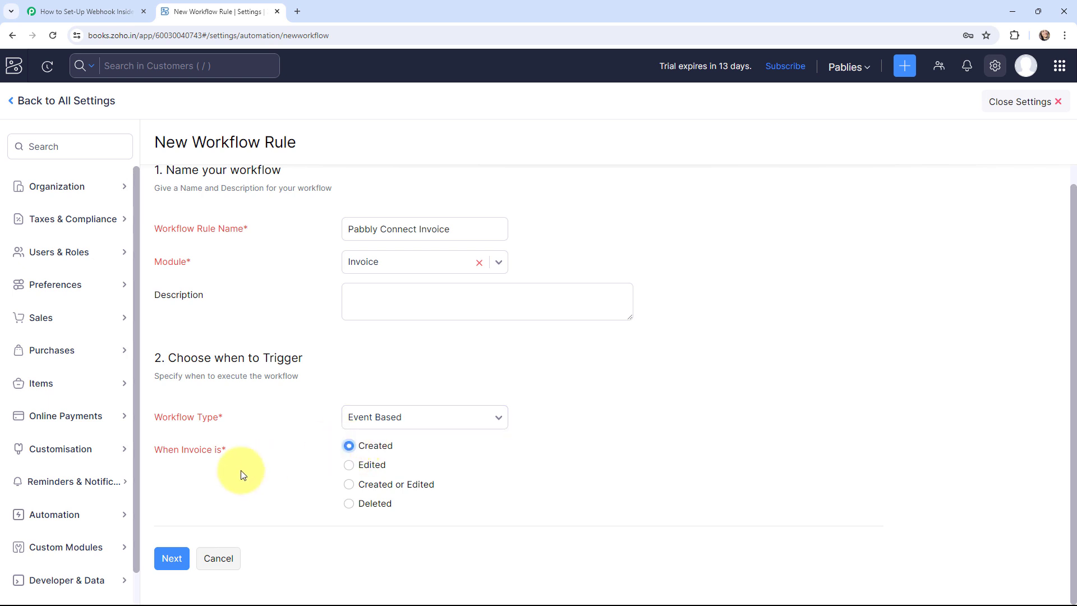
click(172, 559)
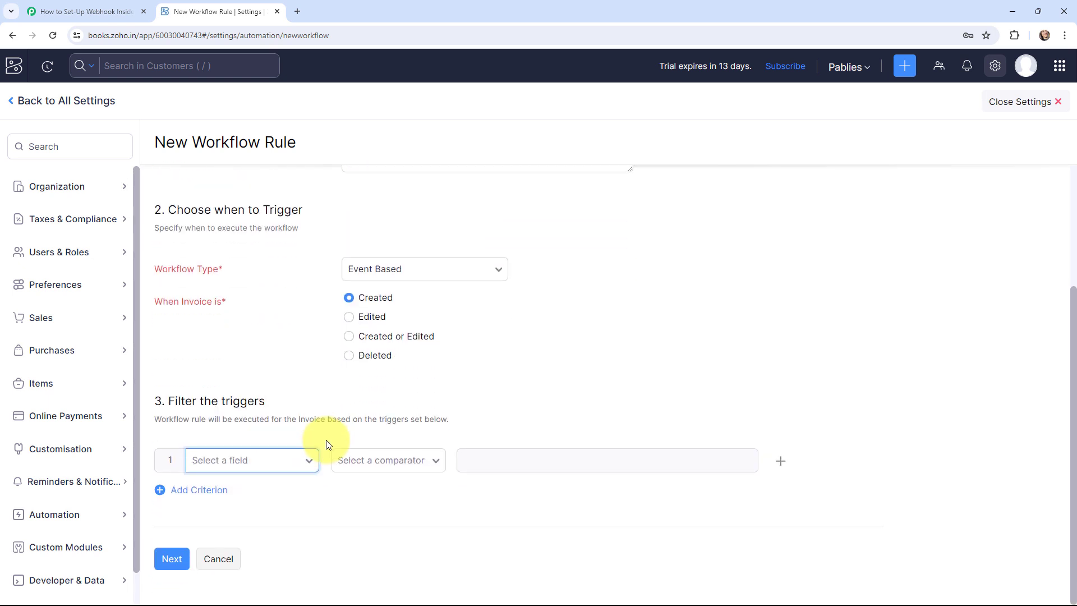
Leave the filter criteria empty, add an immediate action of type Webhooks using the webhook named Webhook, and save the workflow rule
click(172, 560)
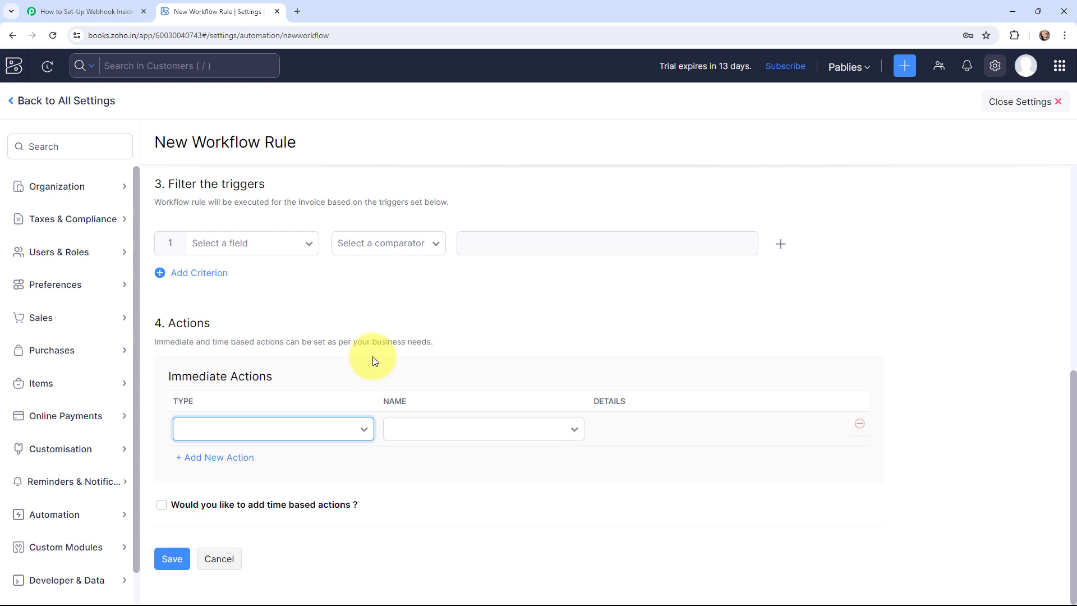
click(288, 431)
click(274, 485)
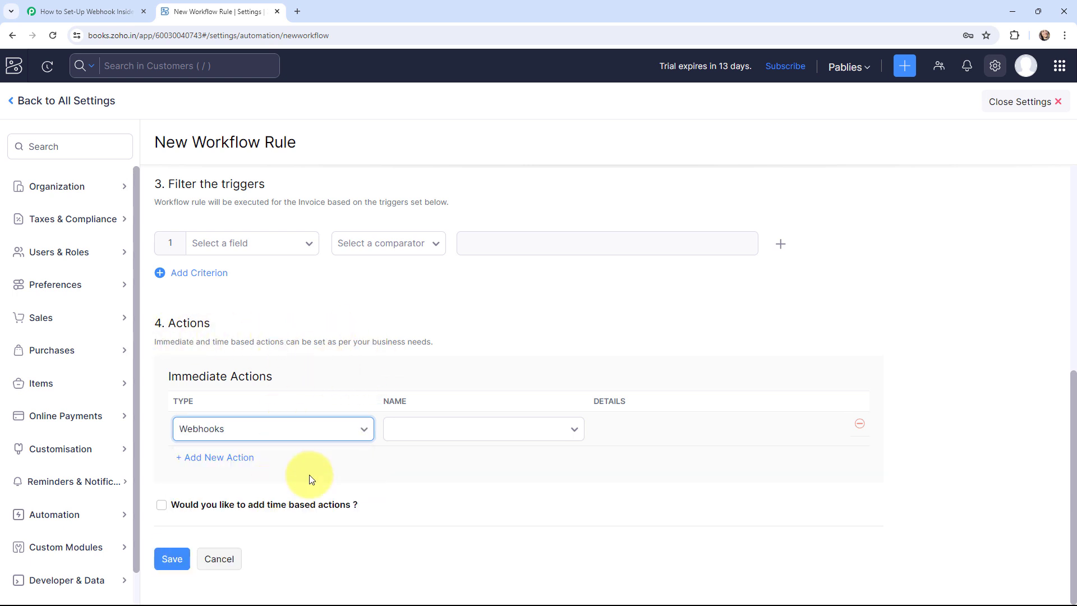
click(441, 431)
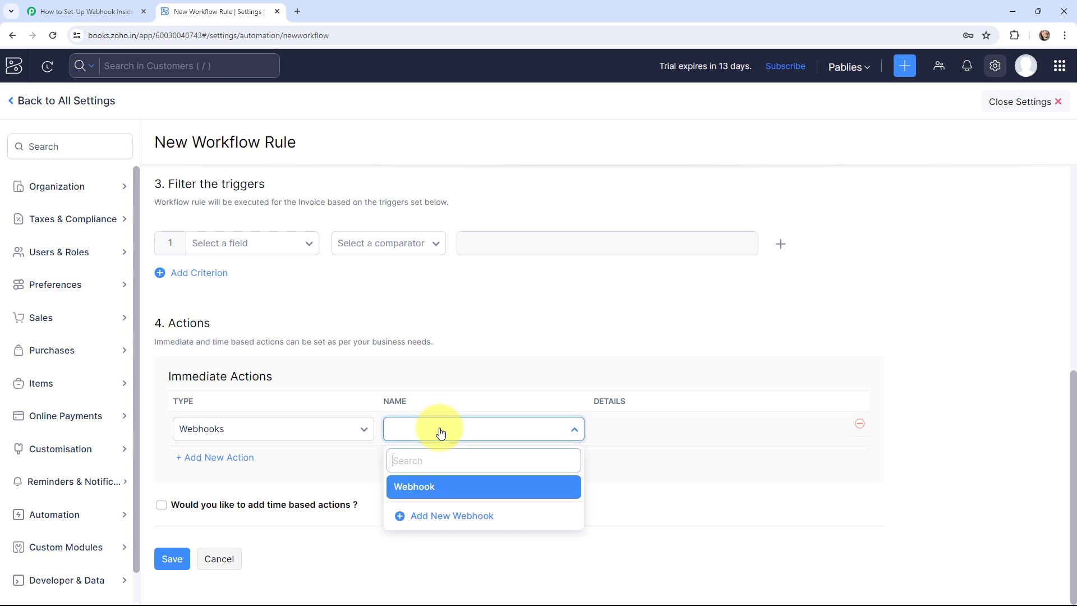
click(440, 488)
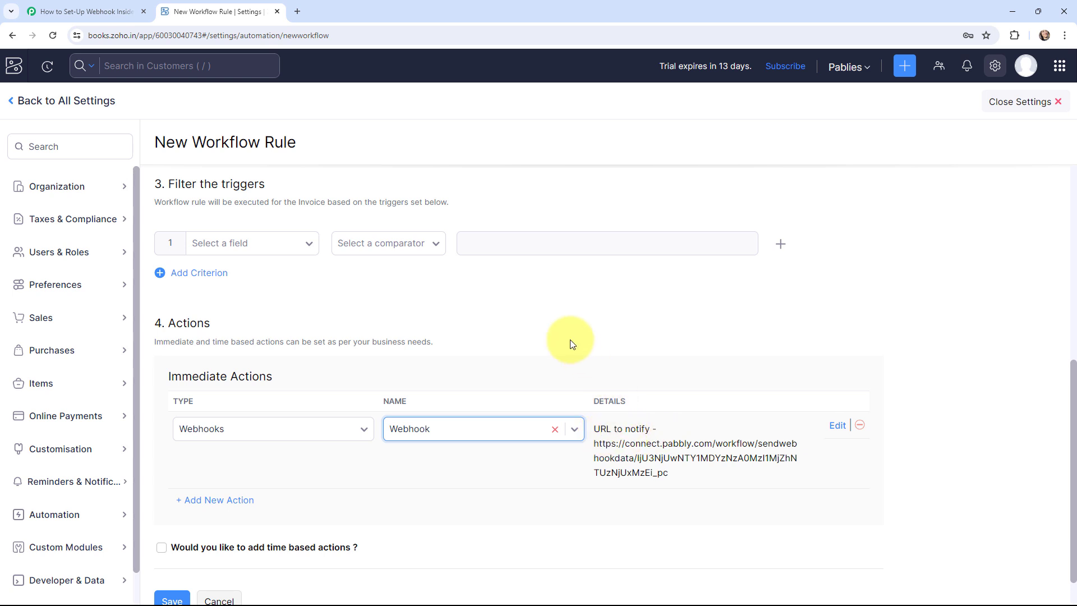
scroll(571, 343, down, 1)
click(175, 544)
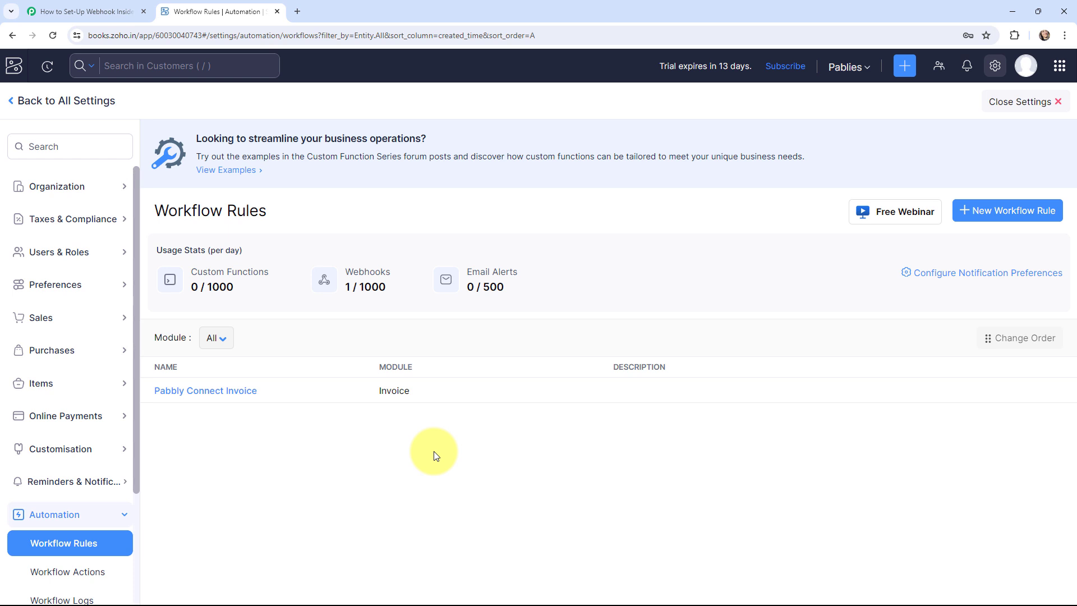
Switch to Pabbly Connect and start recapturing the webhook response for the Zoho Books New Invoice trigger
click(84, 11)
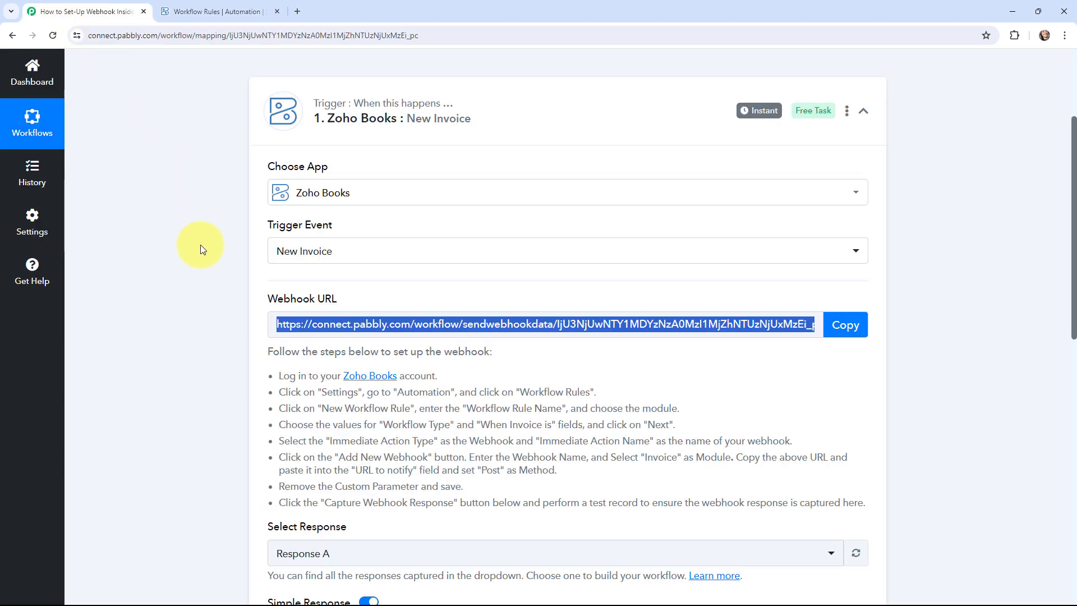
scroll(201, 244, down, 2)
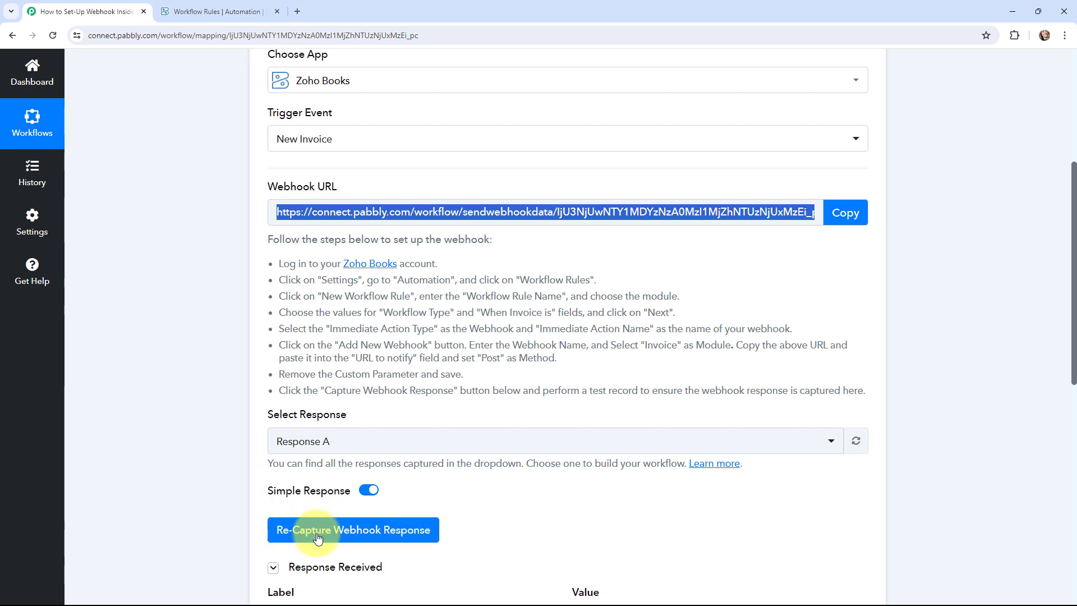
click(341, 536)
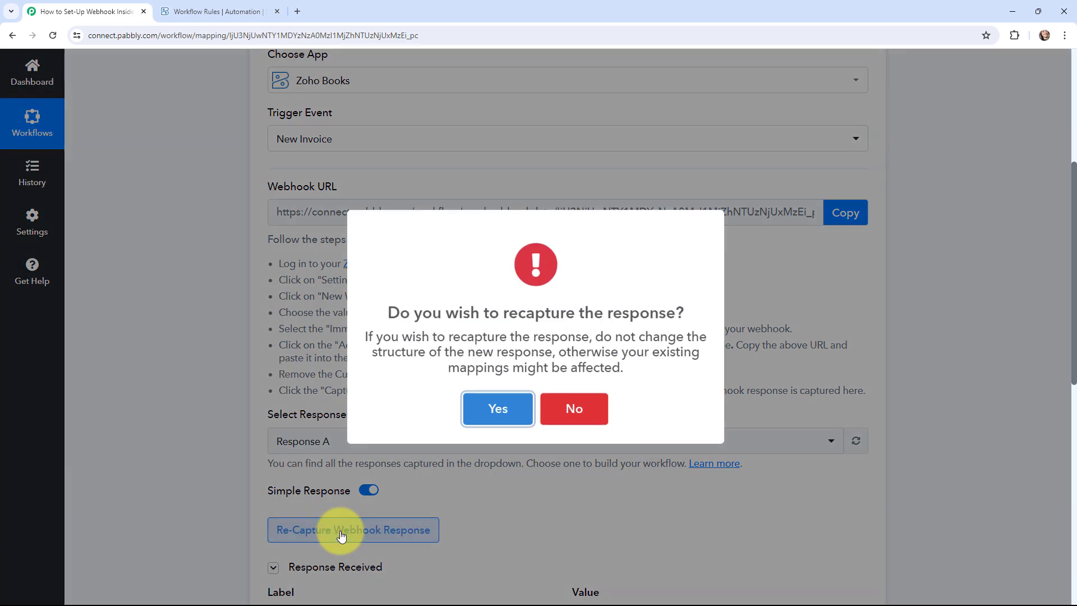
click(499, 403)
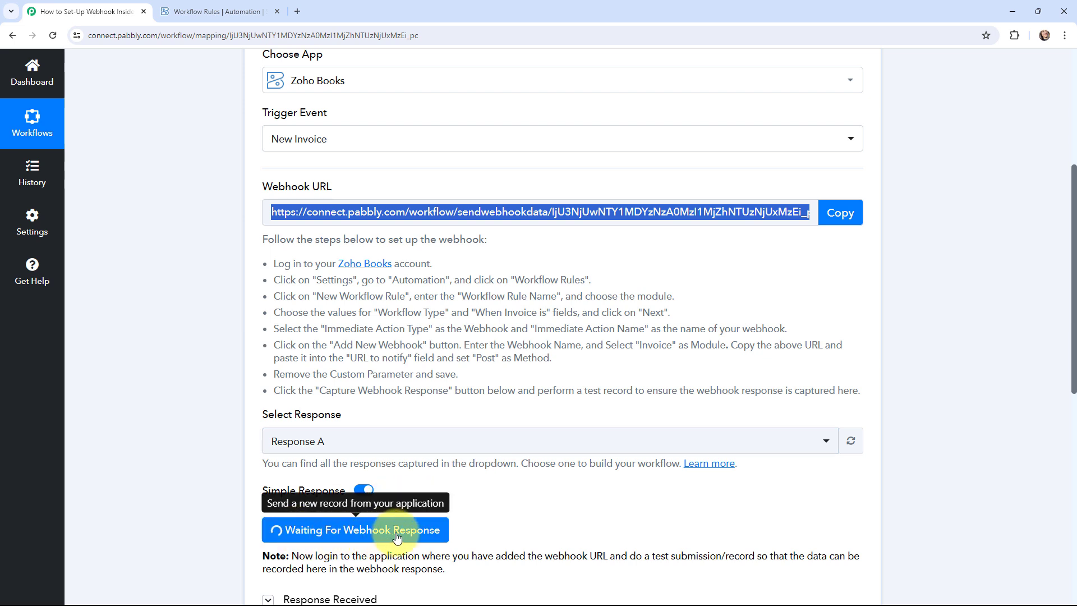
scroll(496, 481, up, 1)
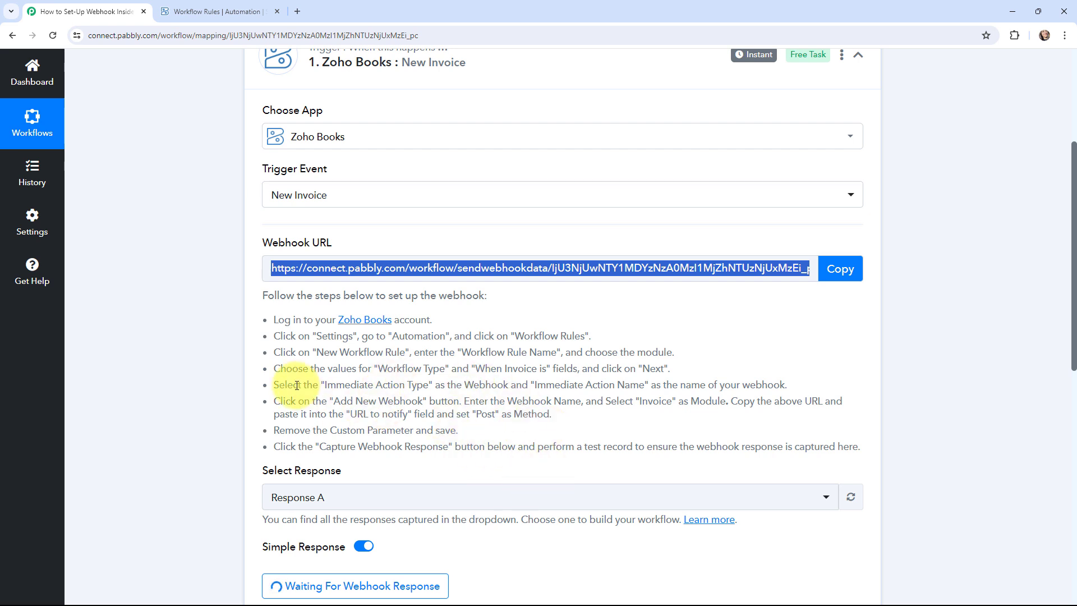
Switch to Zoho Books, leave the settings and start a new sales invoice
click(216, 11)
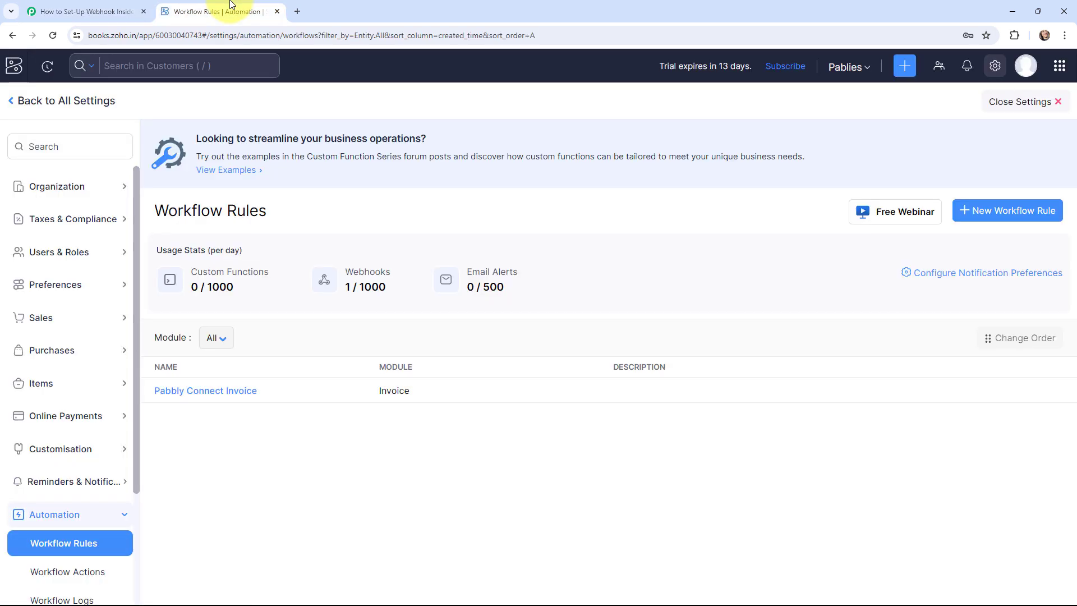
click(23, 104)
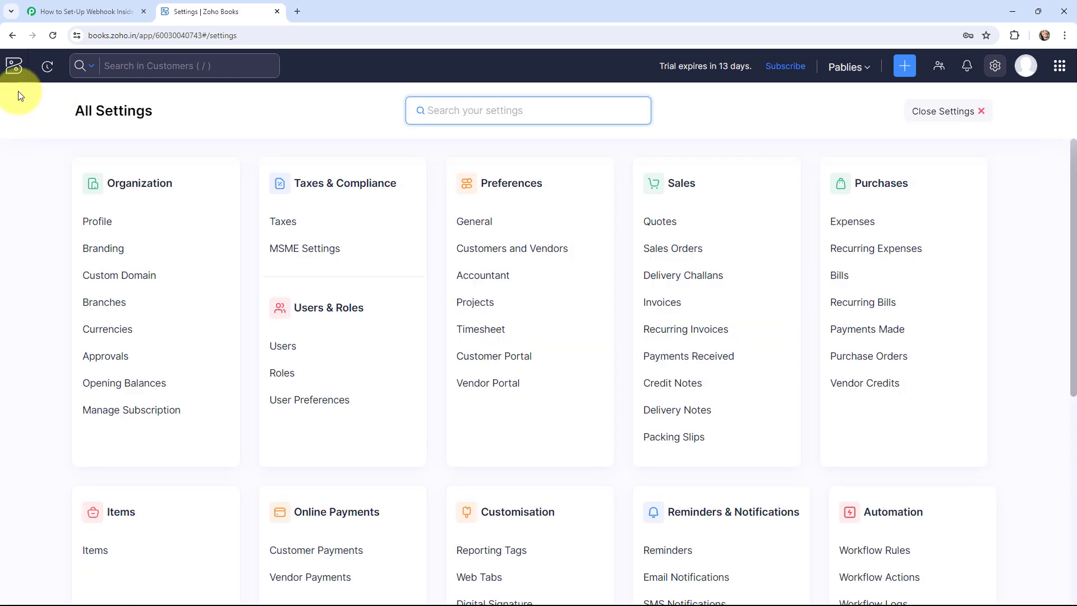
click(8, 72)
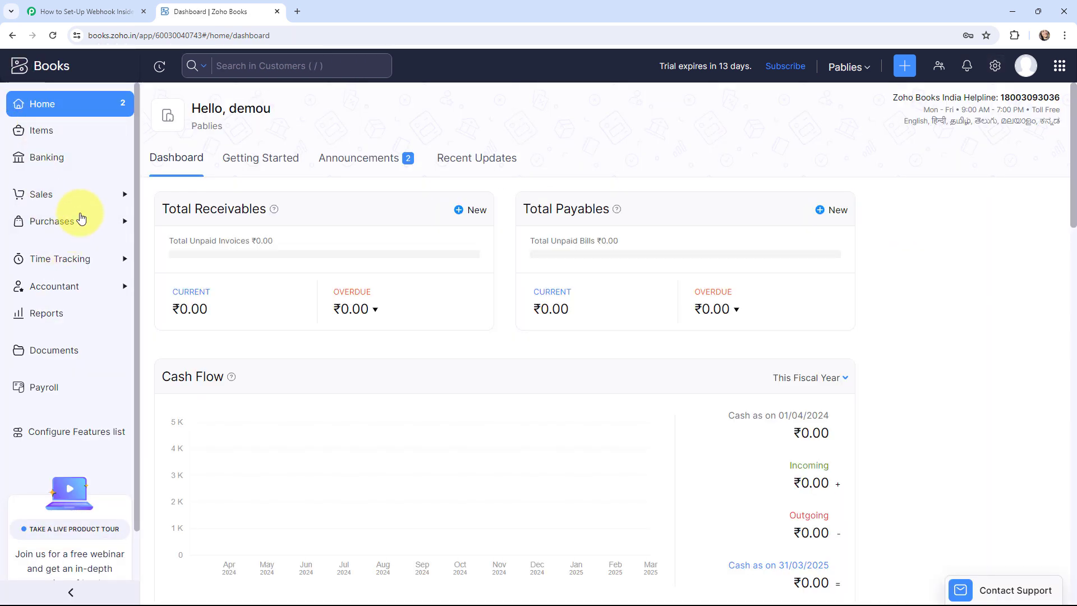
click(115, 192)
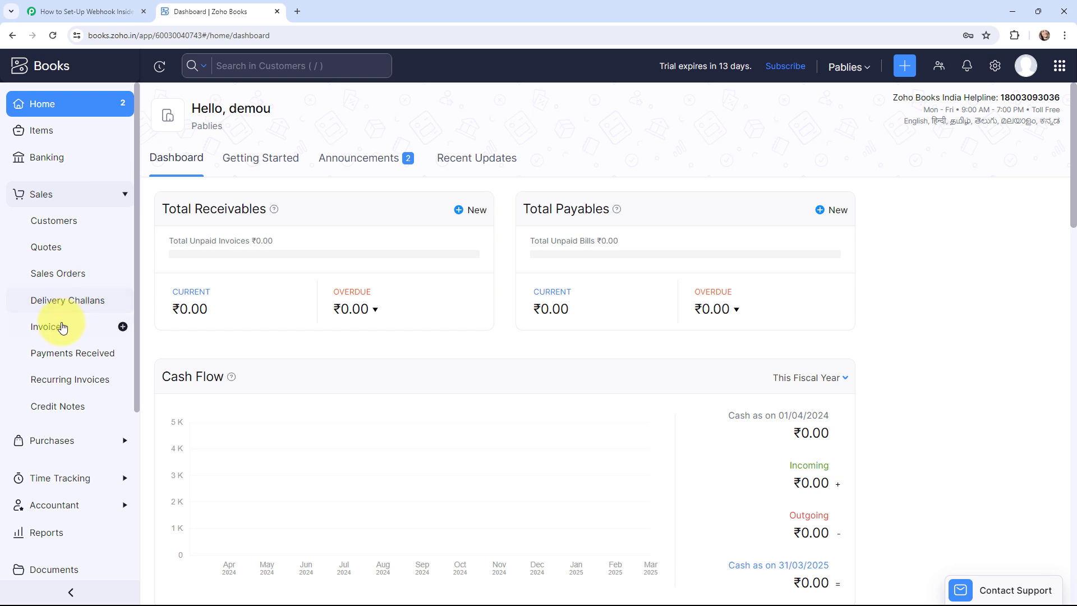
click(62, 327)
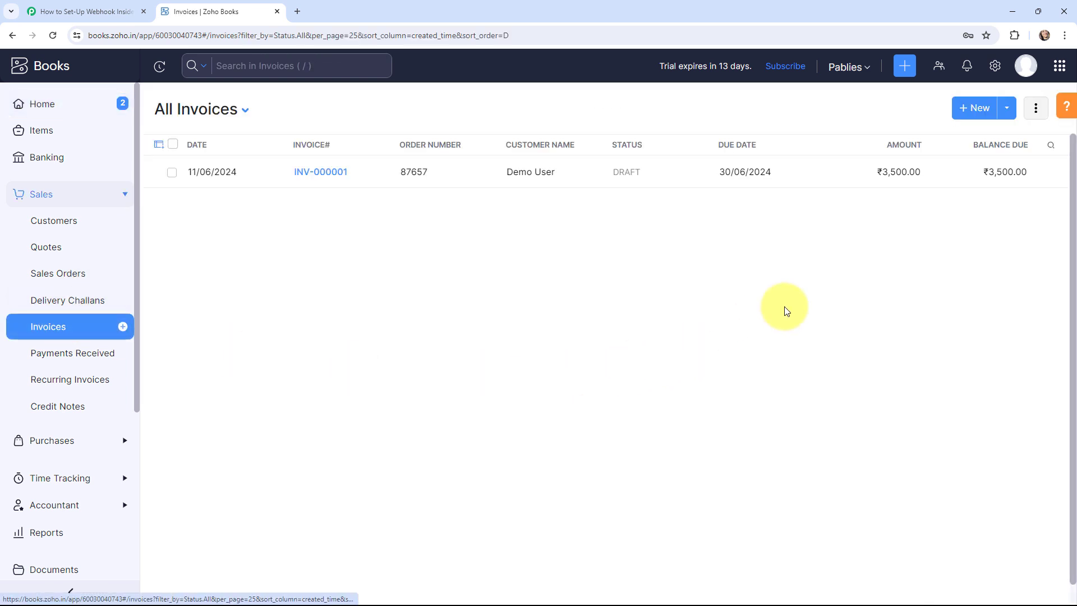
click(965, 110)
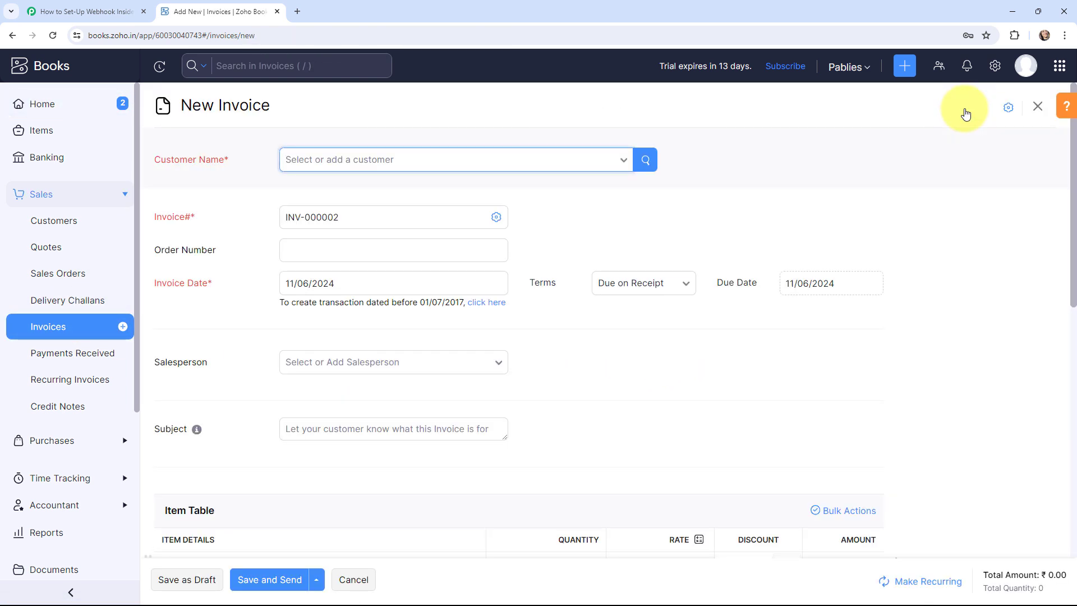
Fill in the invoice's existing customer and order number, with payment terms set to Due end of the month
click(370, 161)
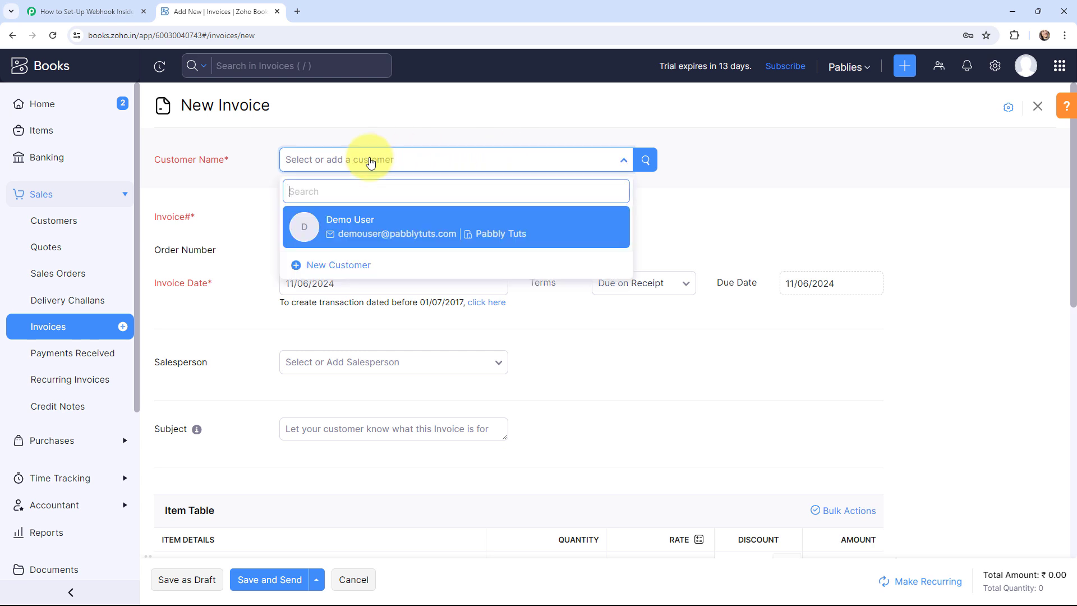
click(368, 223)
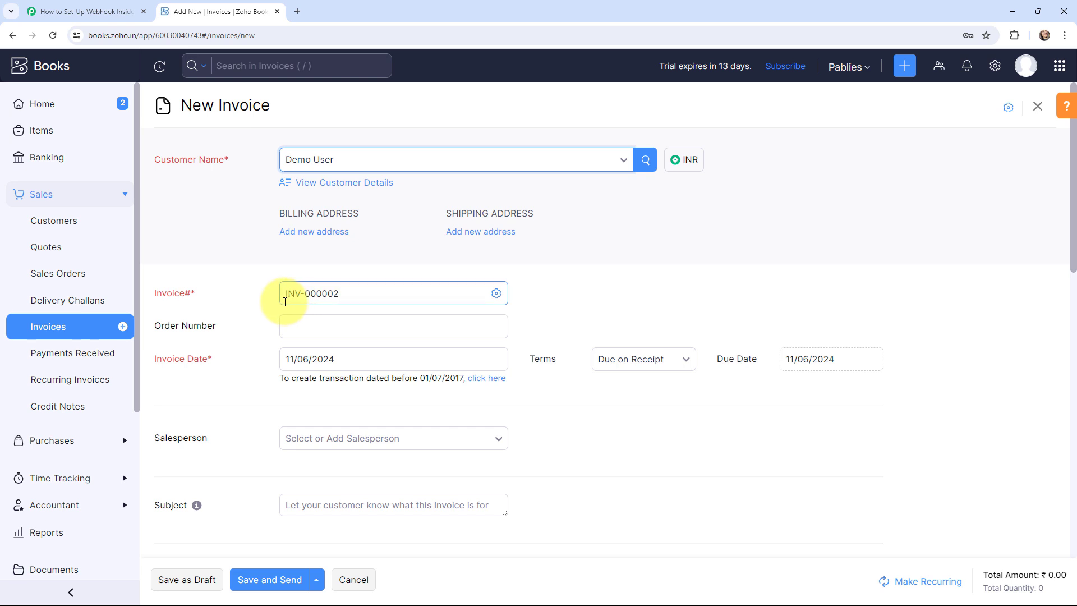
click(356, 319)
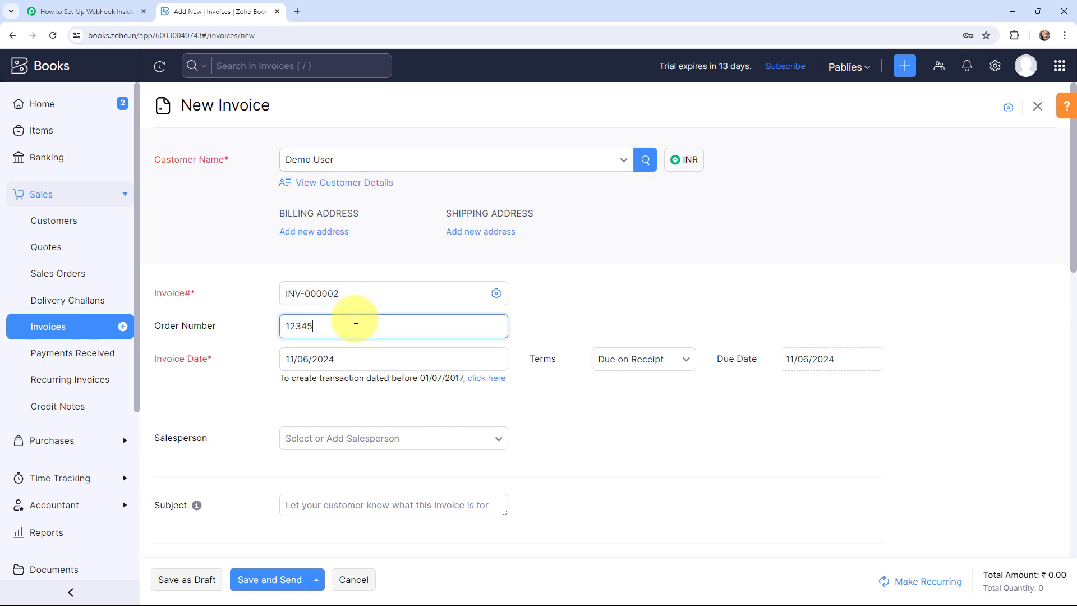
click(353, 367)
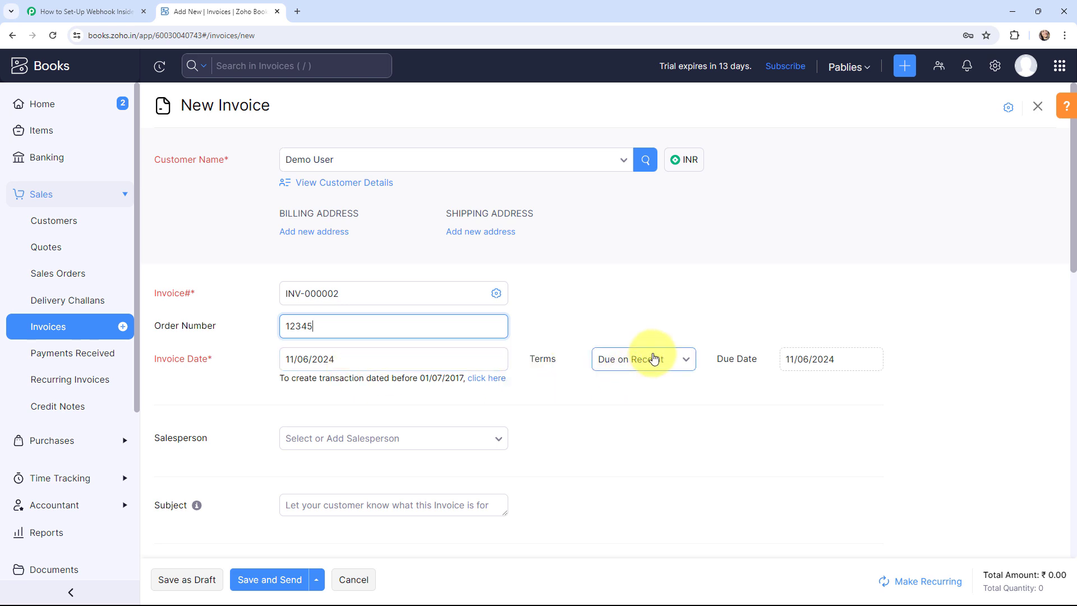
click(686, 362)
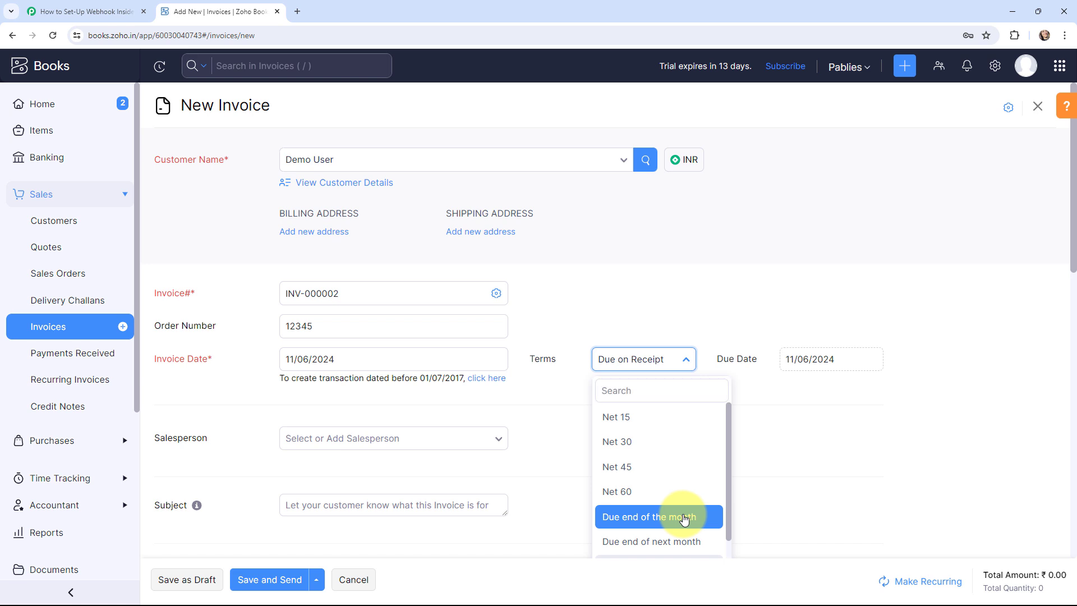
click(684, 519)
Assign the existing salesperson to the invoice and enter INVOICE as its subject
scroll(344, 308, down, 2)
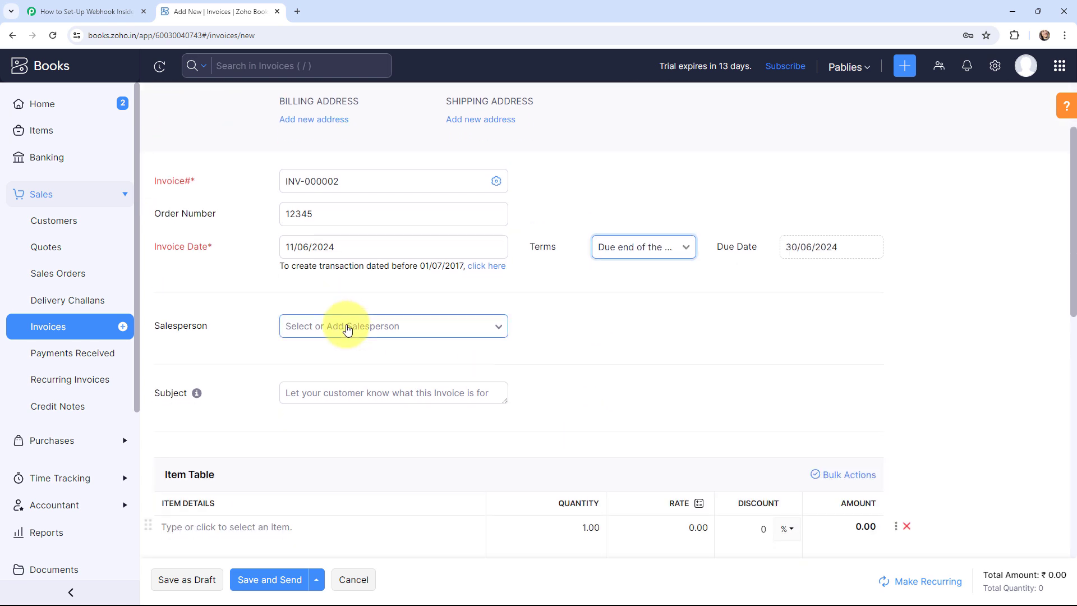
click(343, 325)
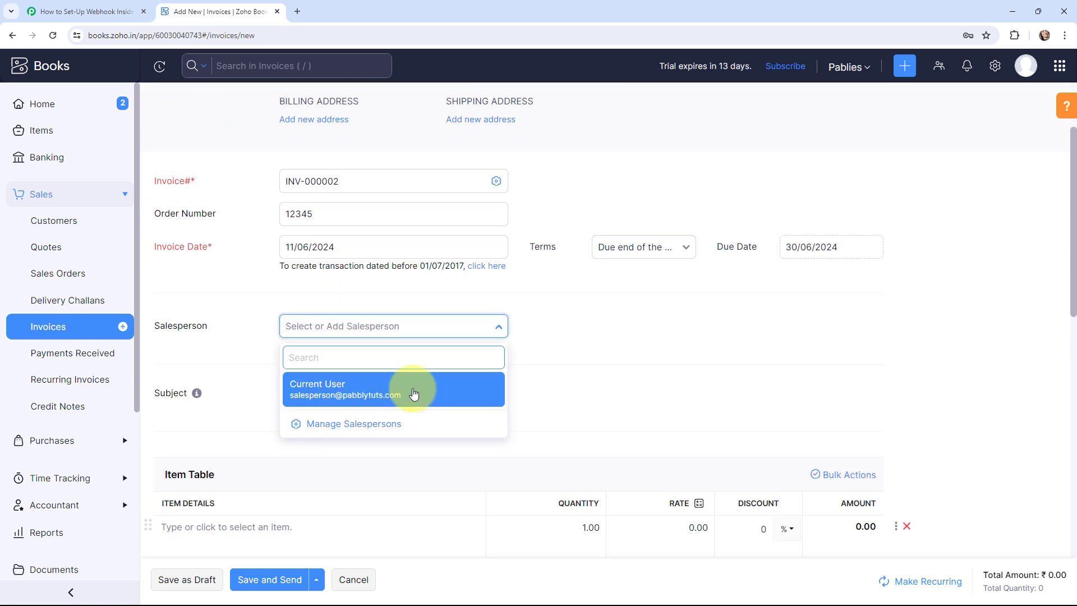
click(413, 392)
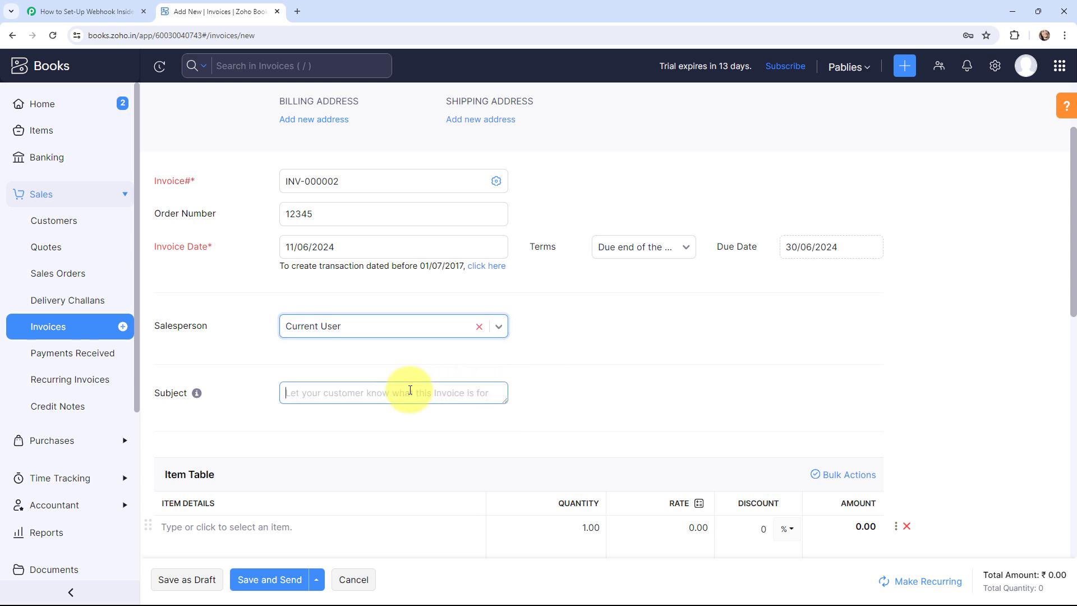
click(410, 390)
text(INVOICE)
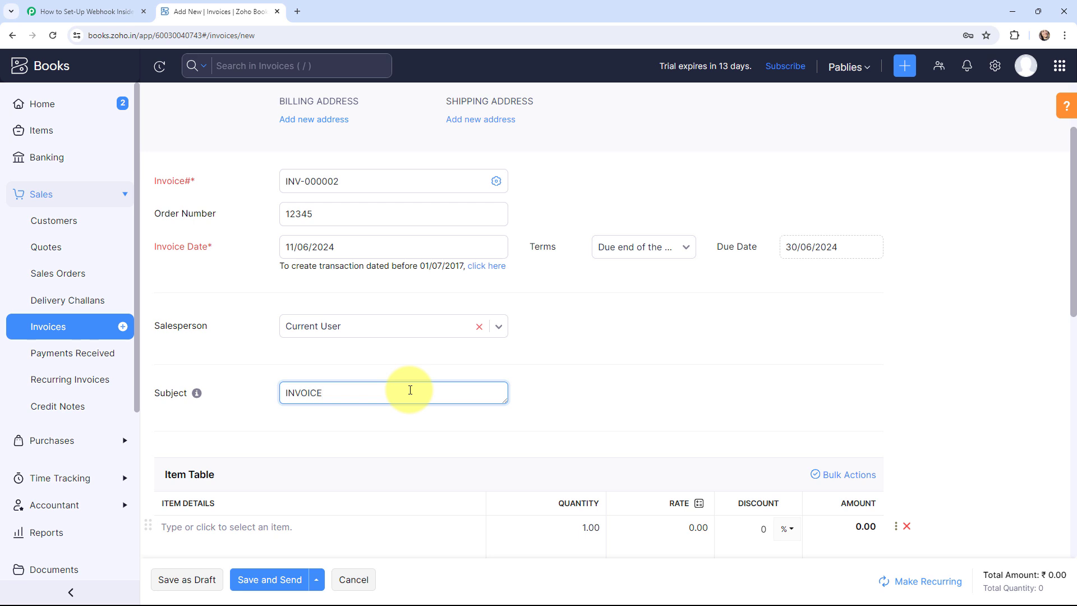
Add the Chair item to the invoice's item table, then save the invoice for sending
scroll(409, 387, down, 3)
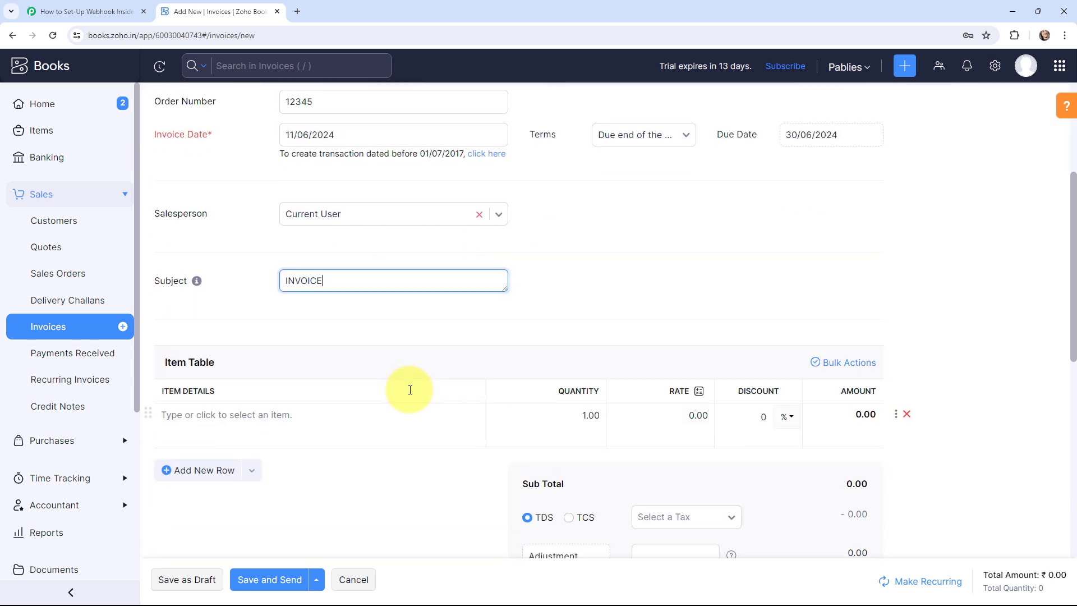
click(273, 363)
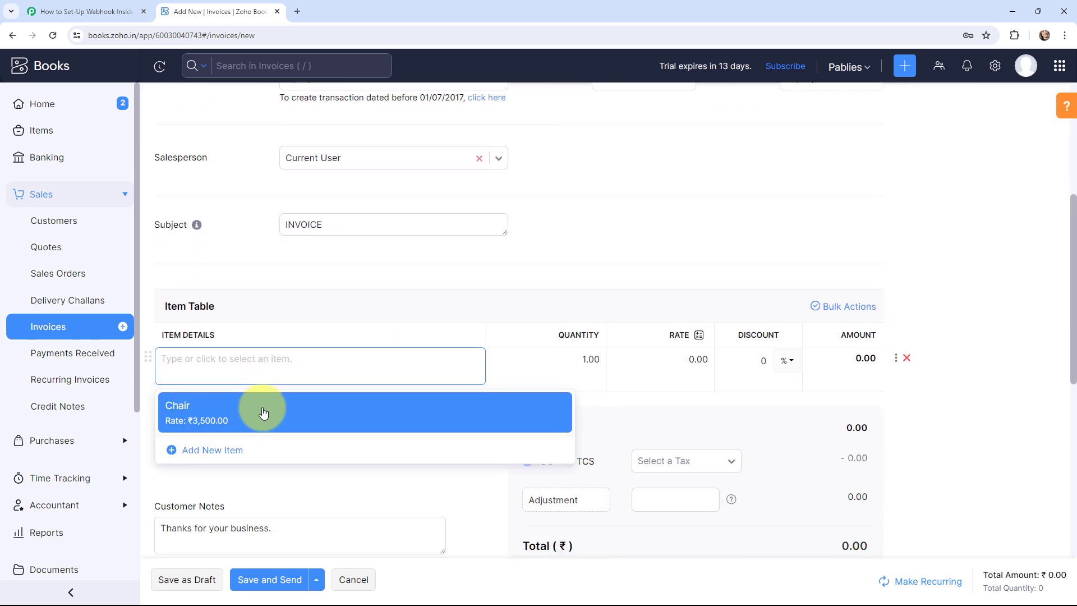
click(263, 413)
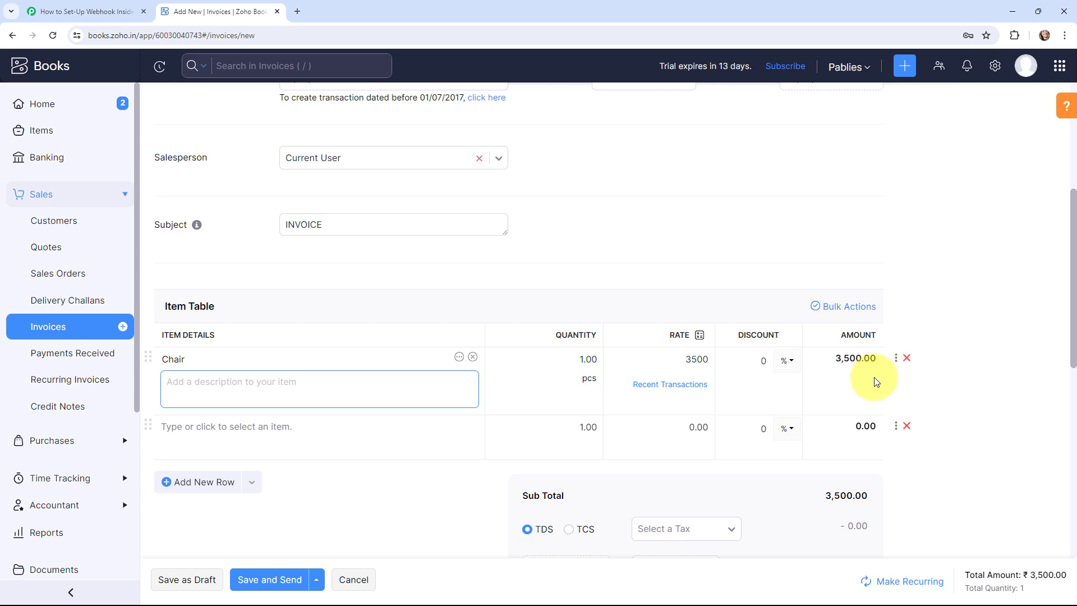
scroll(877, 381, down, 1)
scroll(453, 330, down, 4)
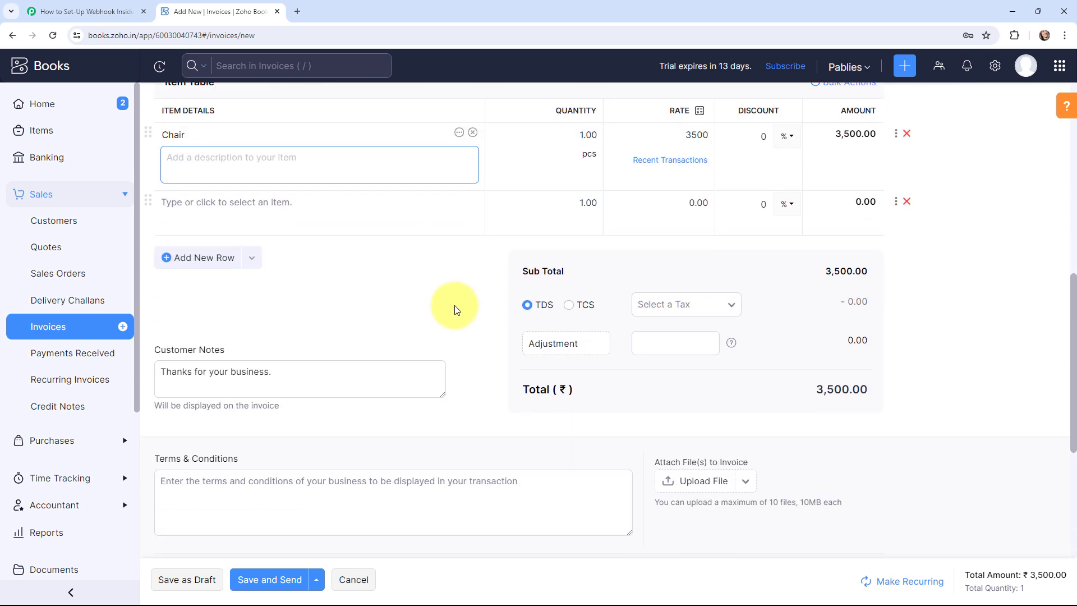
scroll(454, 307, down, 4)
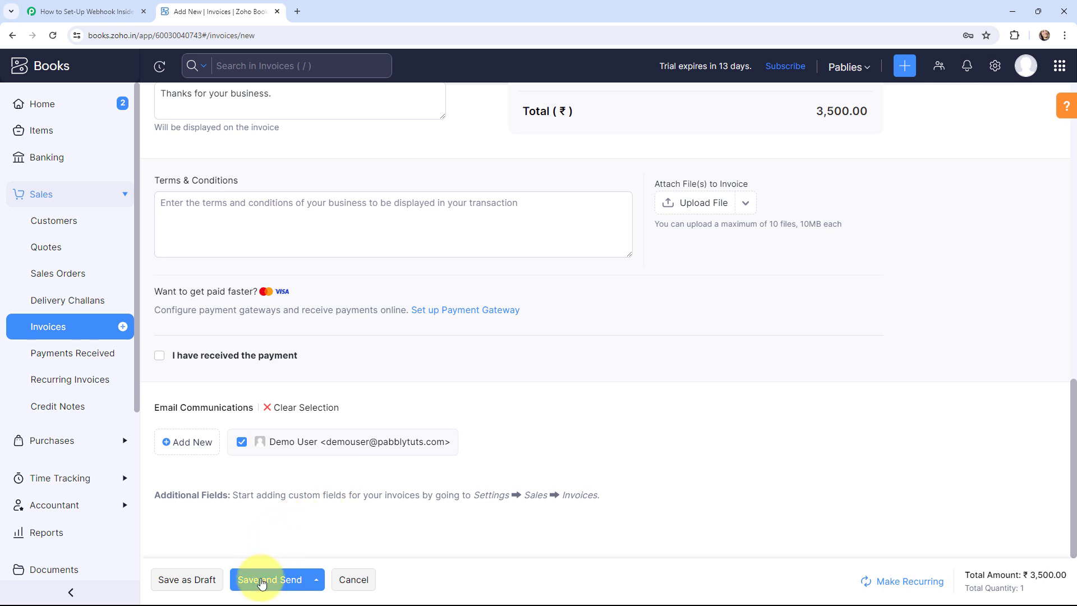
click(261, 582)
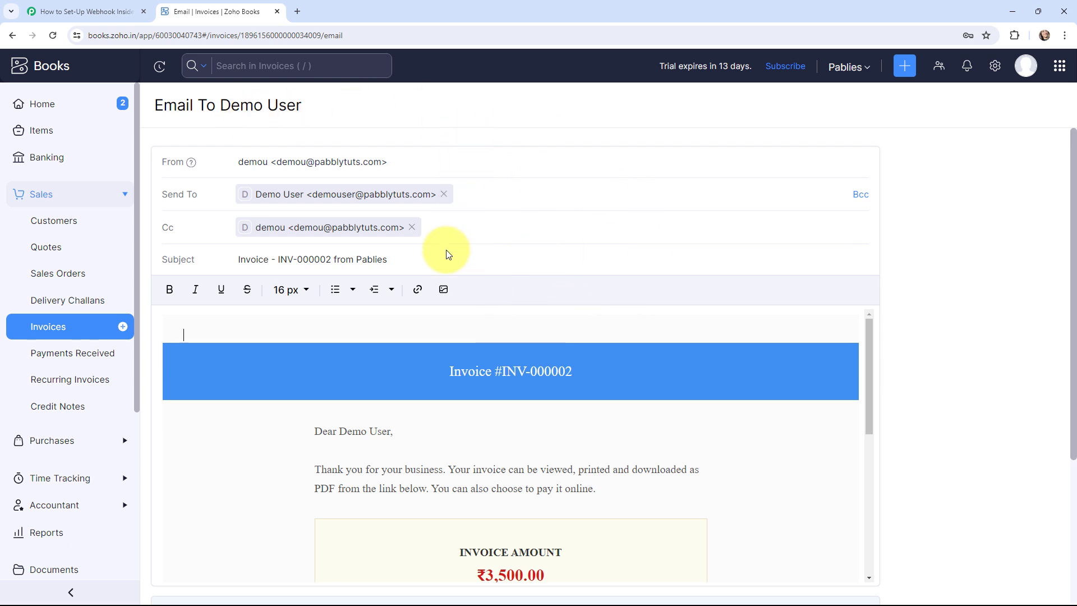
Switch to Pabbly Connect and examine the invoice type, total and status fields in the captured webhook response
click(99, 4)
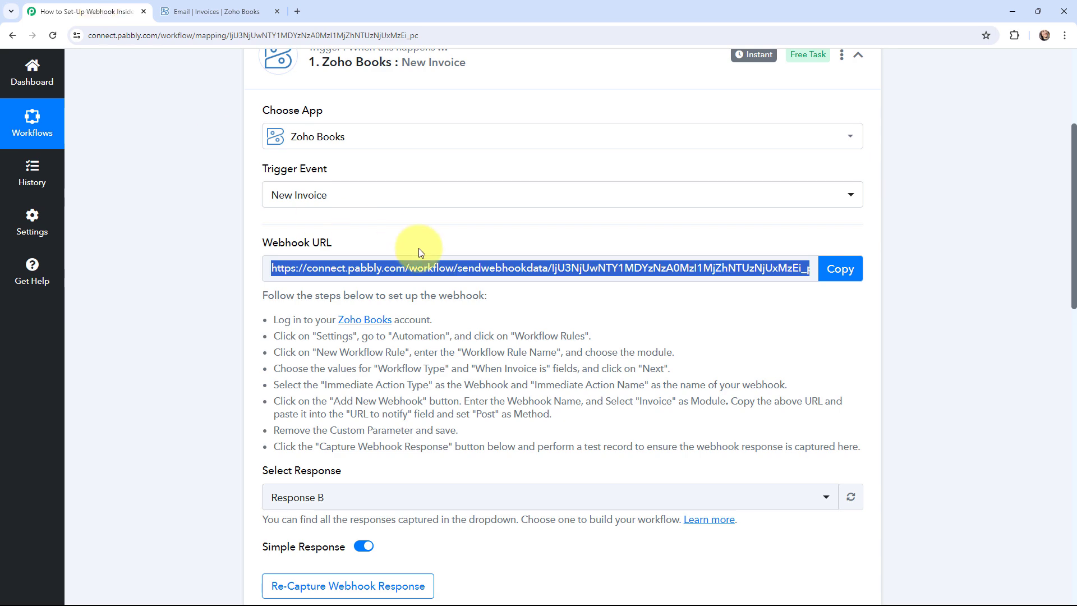
scroll(468, 251, down, 7)
scroll(551, 186, down, 2)
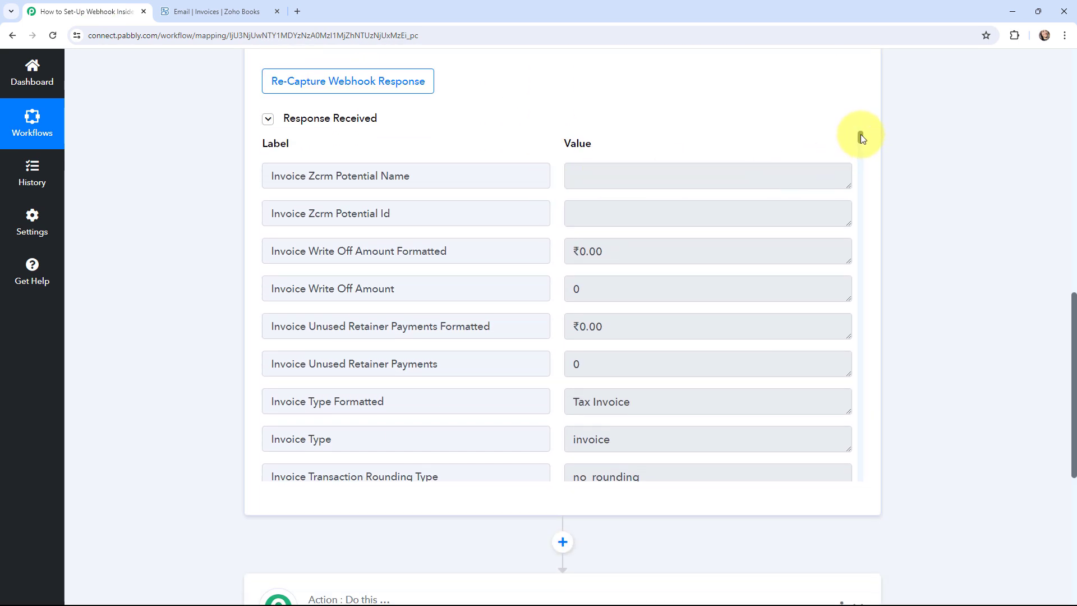
drag(860, 134, 860, 140)
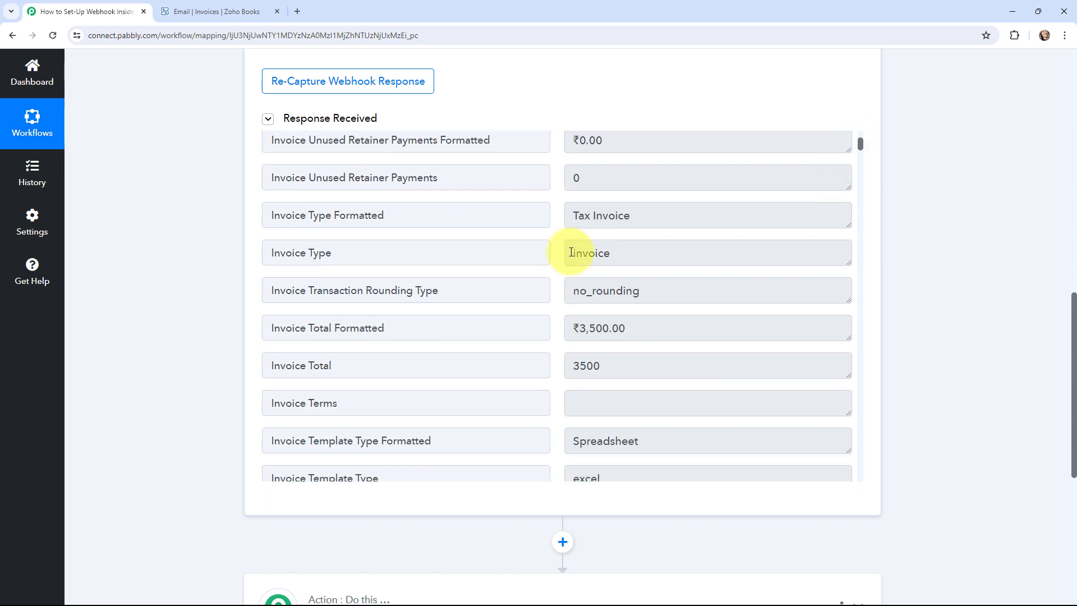
drag(571, 252, 647, 251)
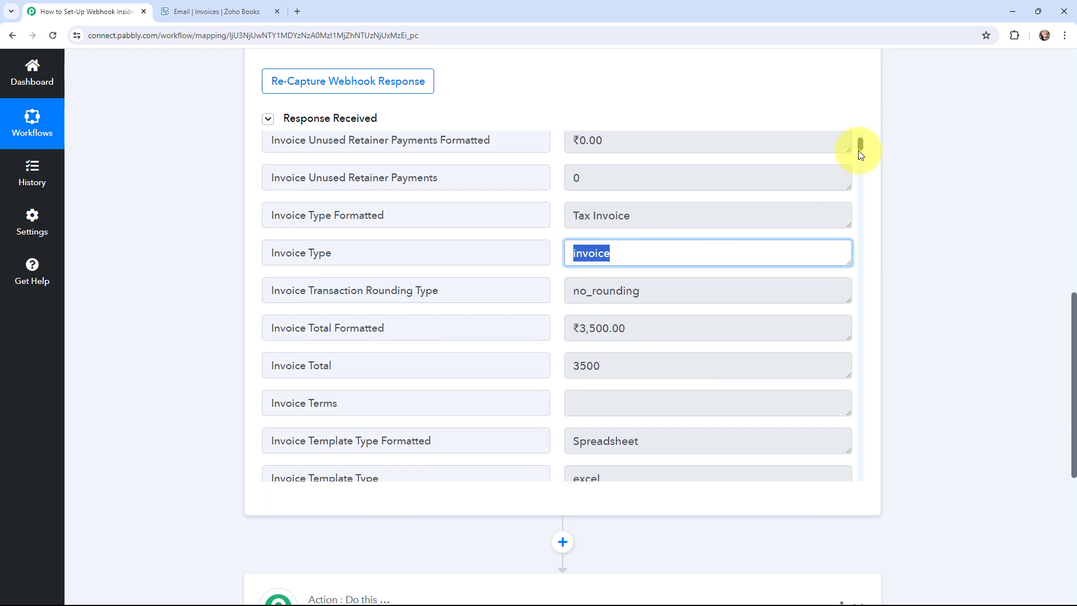
scroll(632, 361, down, 2)
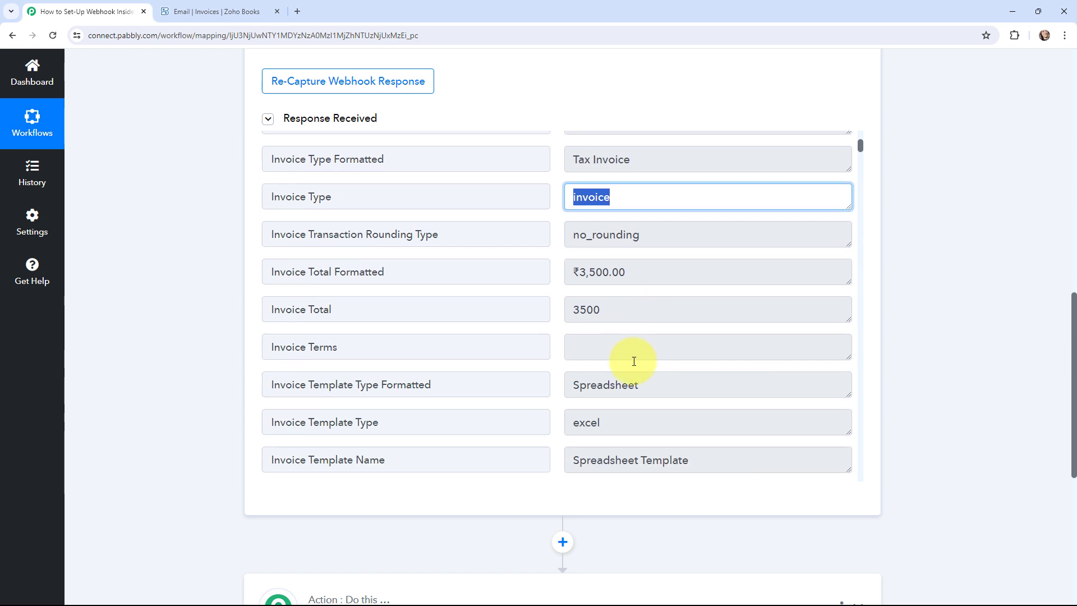
scroll(682, 276, down, 3)
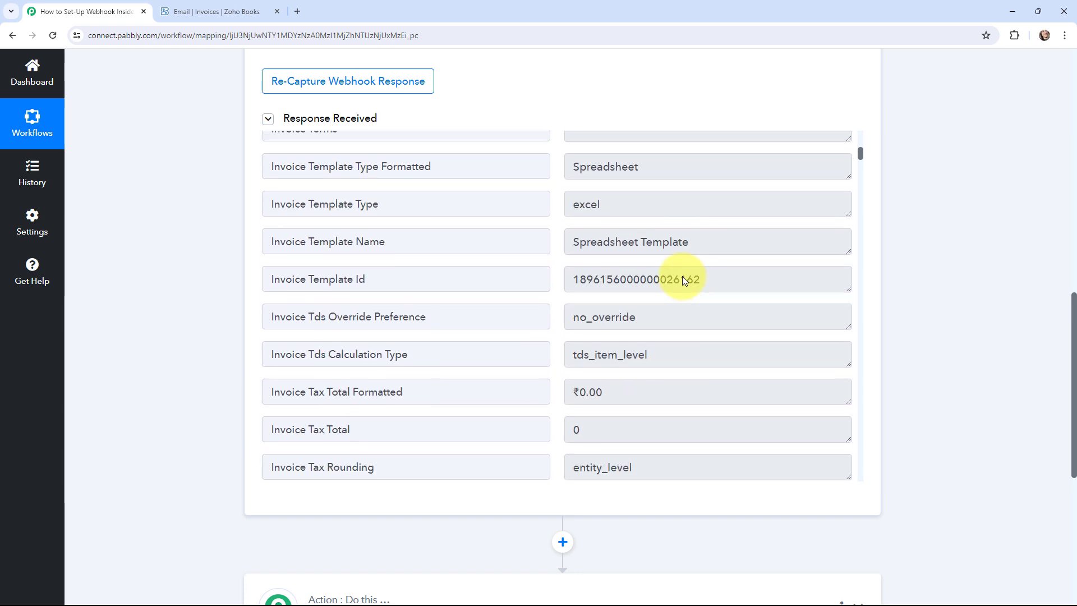
scroll(682, 276, down, 20)
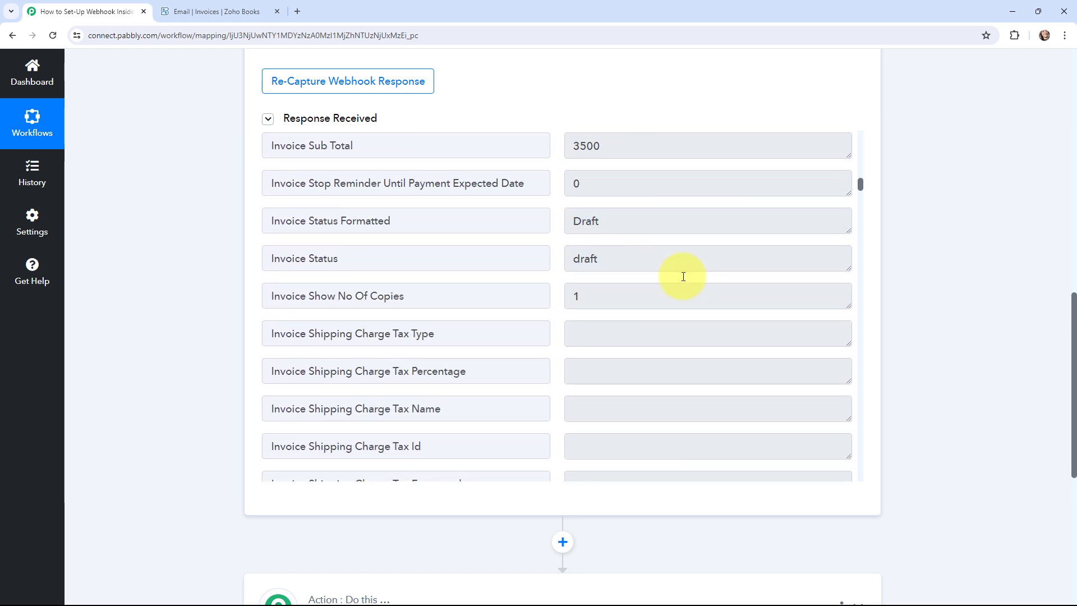
Check the salesperson name, payment terms label and notes in the received invoice response
scroll(683, 276, down, 13)
scroll(683, 277, up, 2)
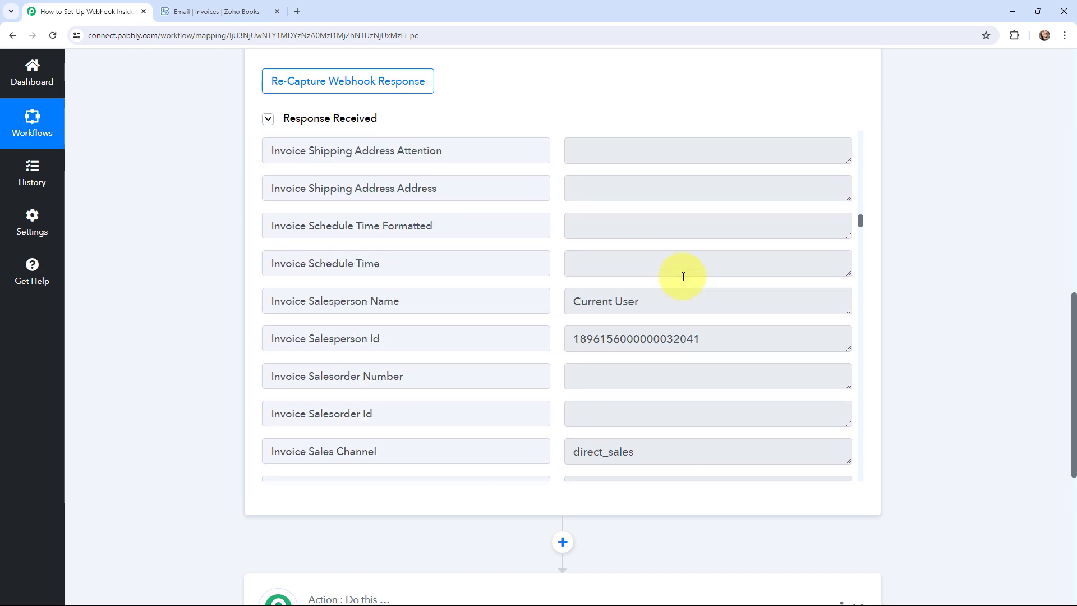
drag(583, 305, 664, 301)
click(664, 300)
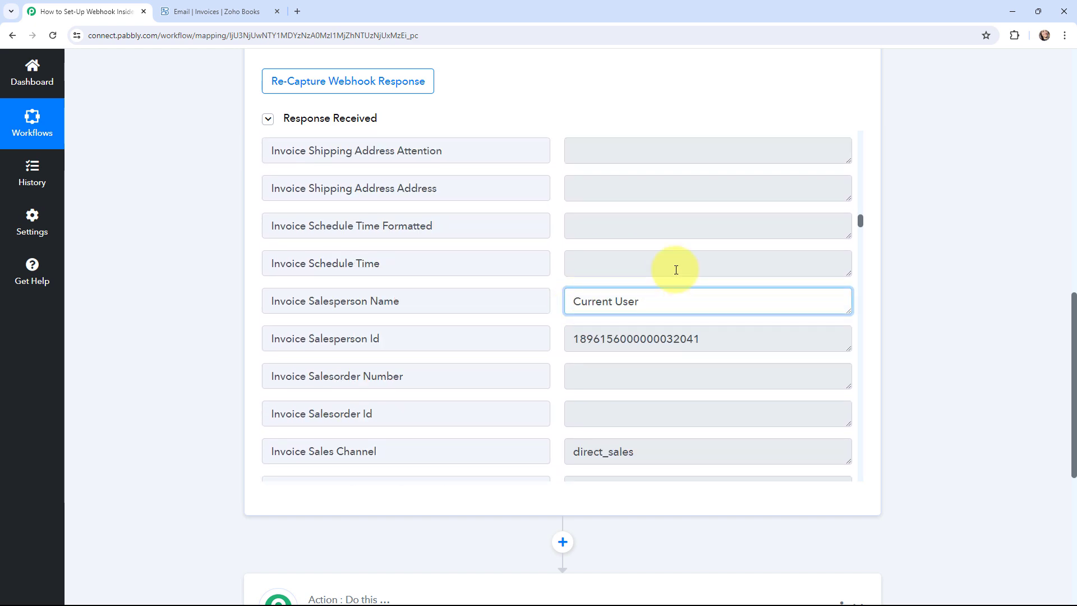
scroll(676, 270, down, 5)
scroll(676, 269, down, 10)
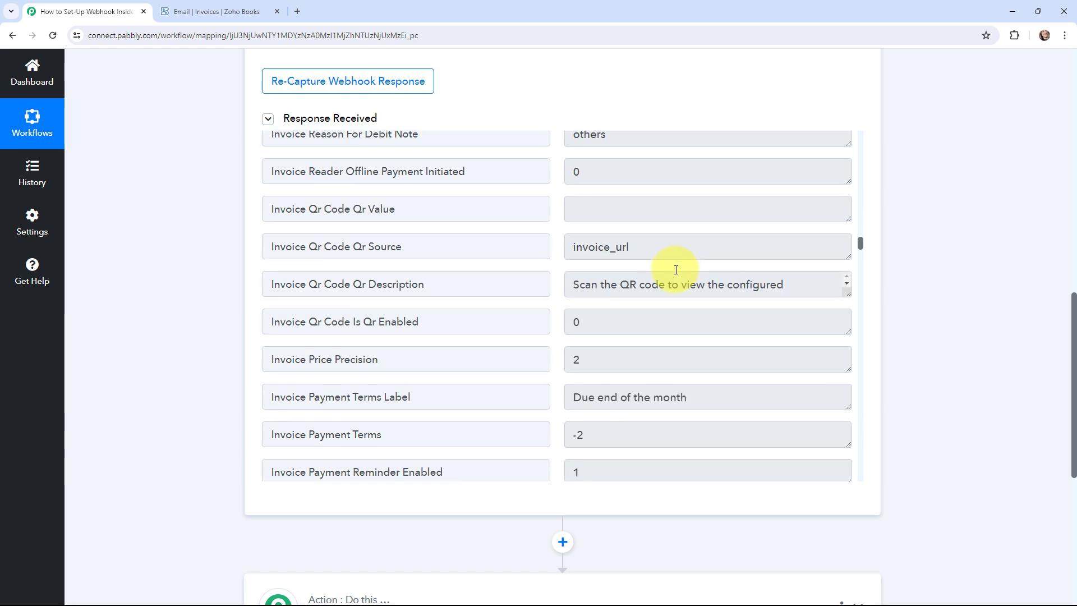
scroll(668, 268, up, 3)
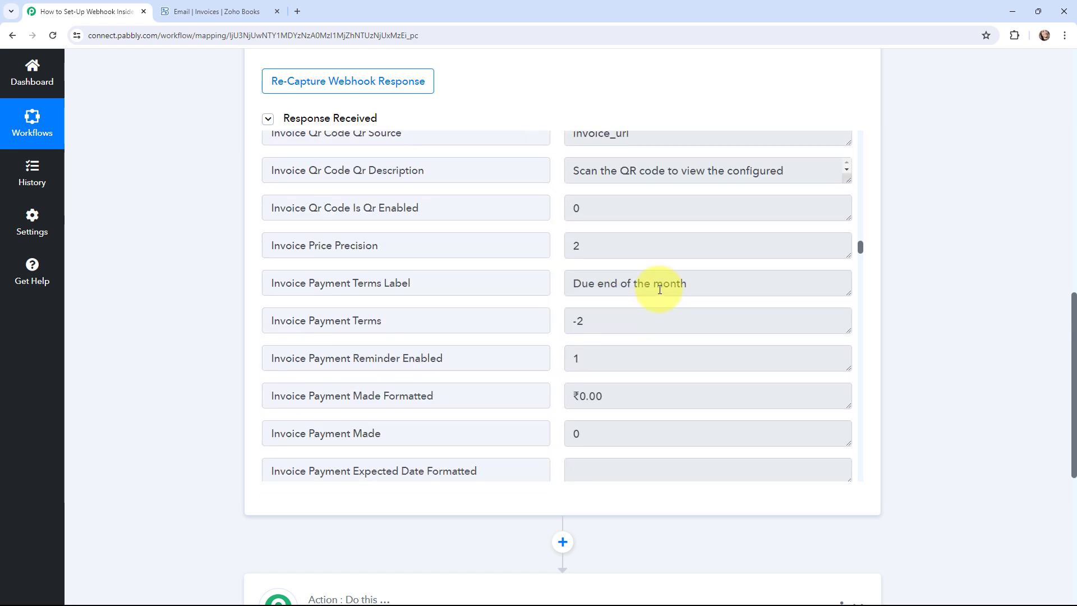
scroll(653, 281, down, 8)
scroll(649, 274, up, 3)
scroll(650, 274, up, 2)
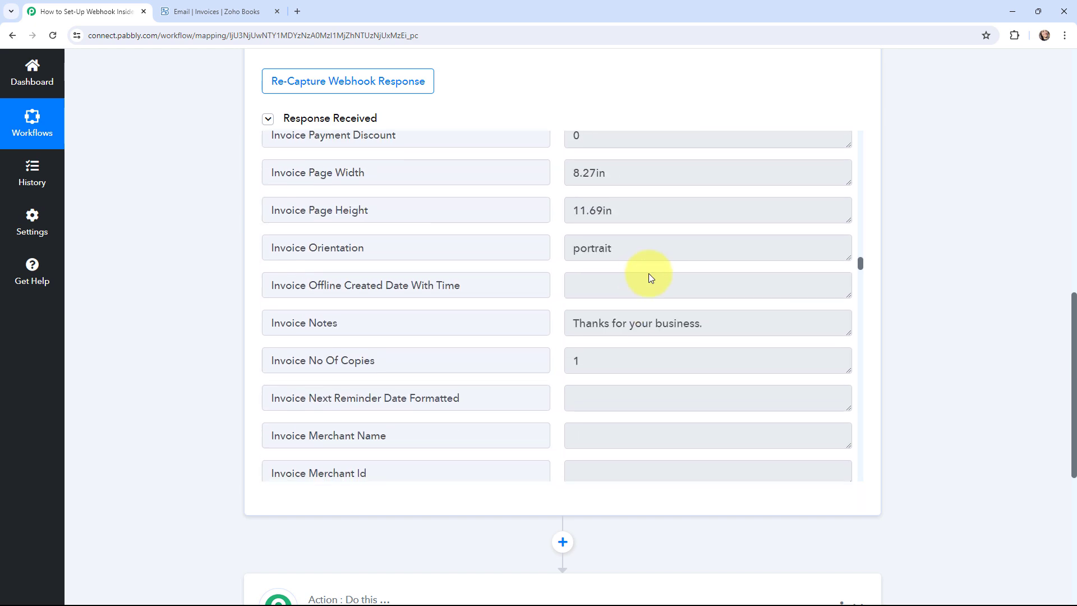
Check the first line item's rate, quantity and name, and the invoice email in the received response
scroll(650, 273, down, 7)
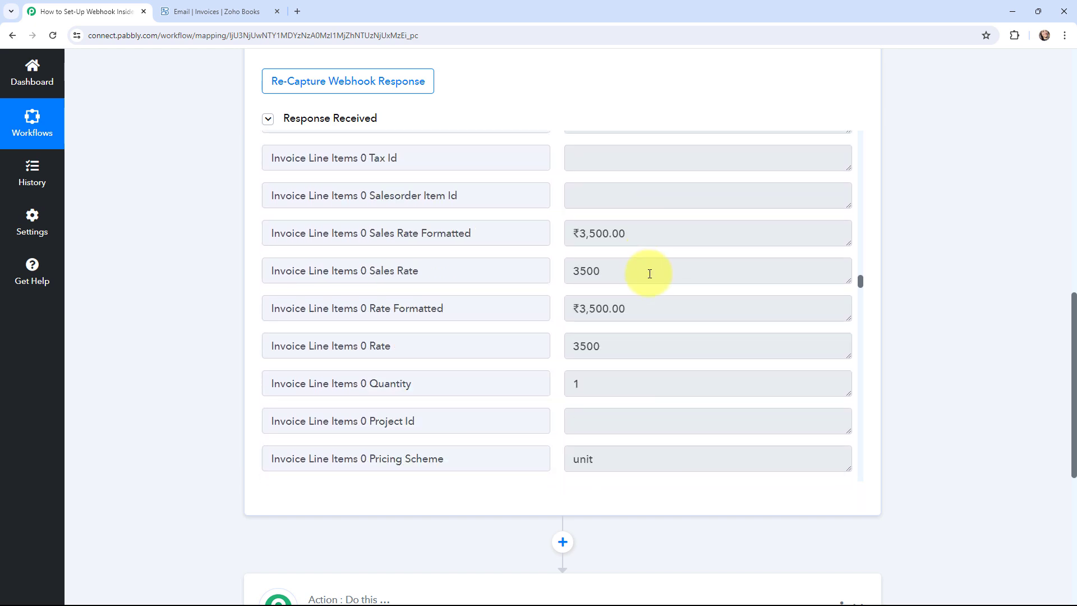
scroll(649, 275, down, 4)
scroll(615, 274, down, 1)
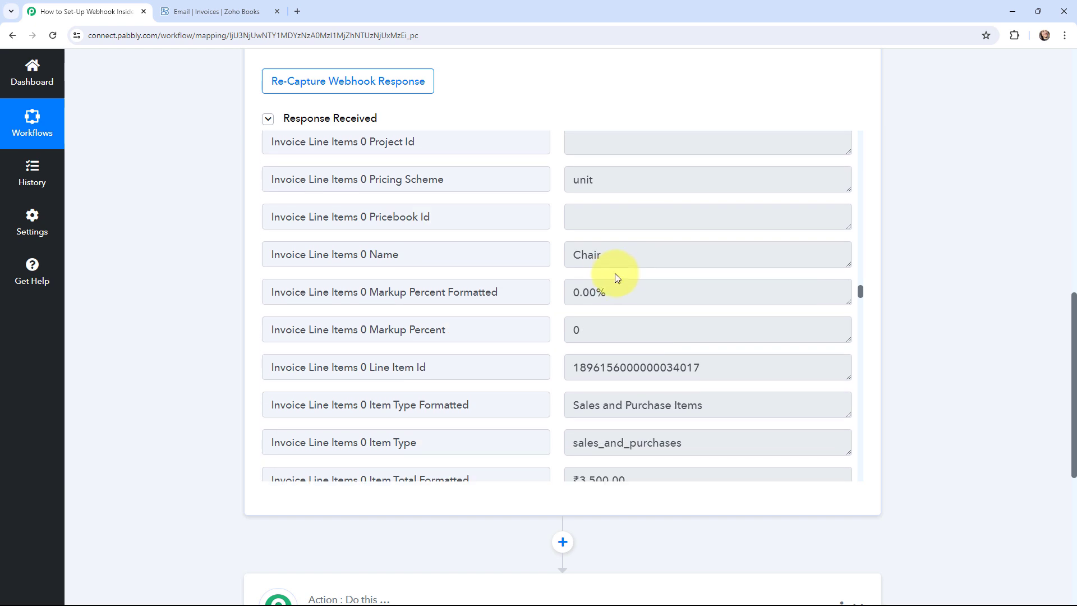
drag(616, 256, 741, 243)
click(625, 265)
scroll(630, 271, down, 10)
click(740, 243)
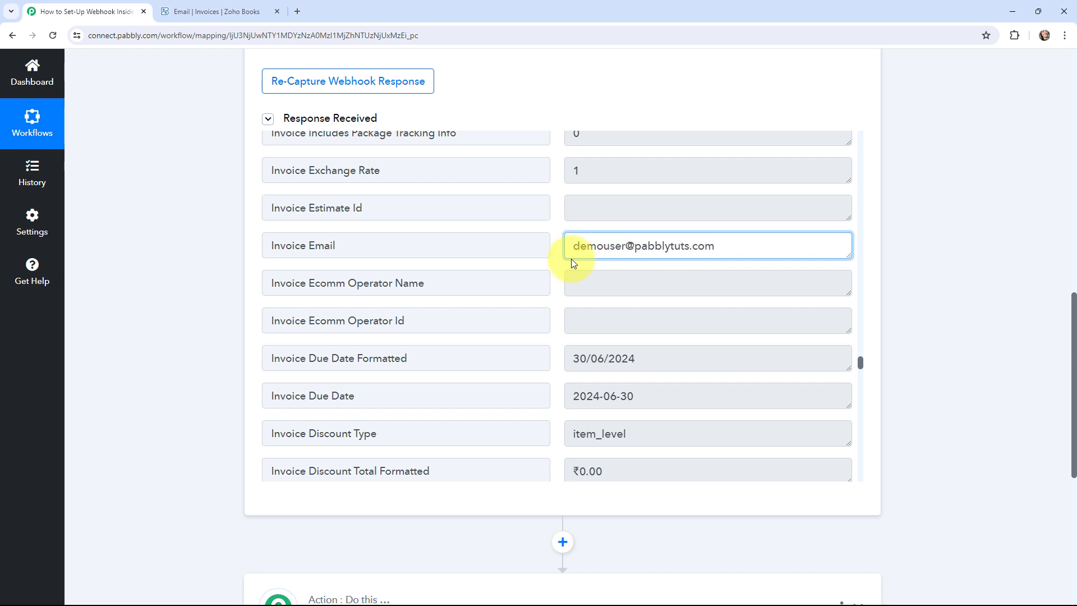
Review the invoice's due date, invoice date and customer name in the received response
scroll(571, 258, down, 2)
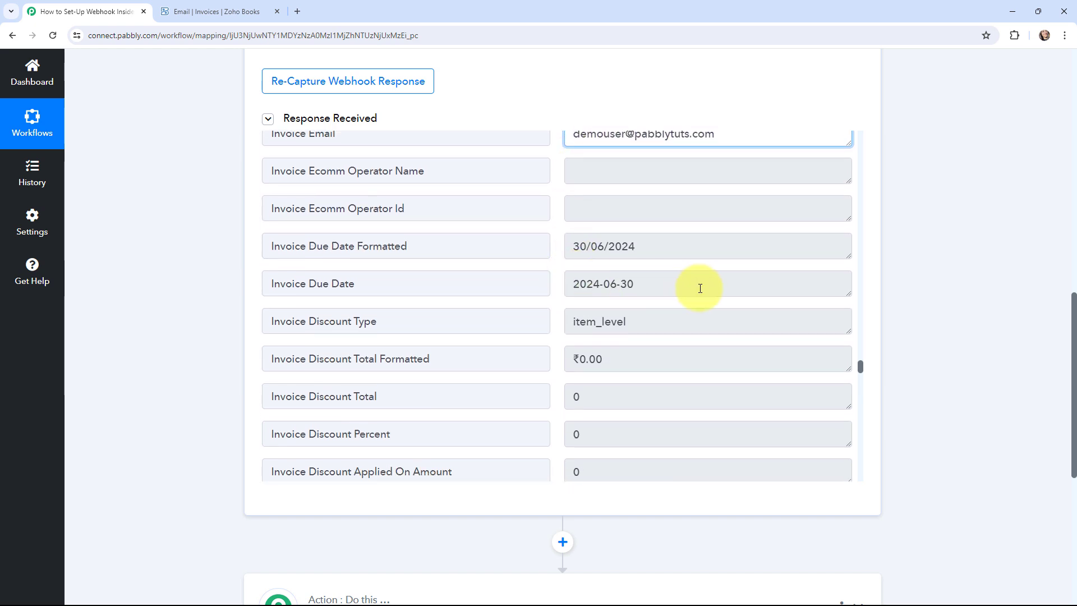
scroll(668, 295, down, 4)
scroll(634, 301, down, 2)
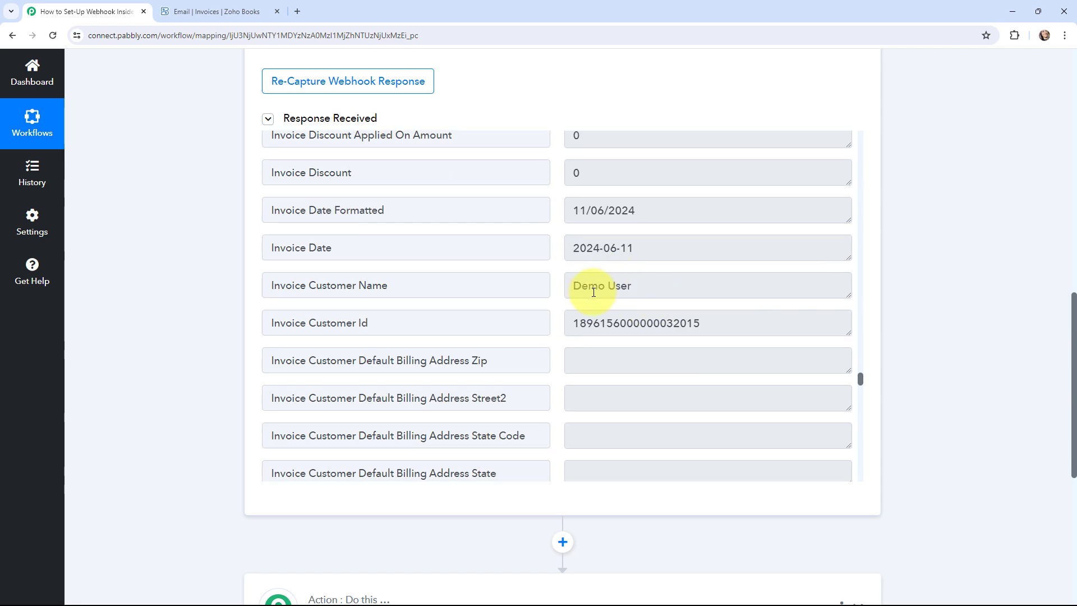
scroll(915, 372, up, 15)
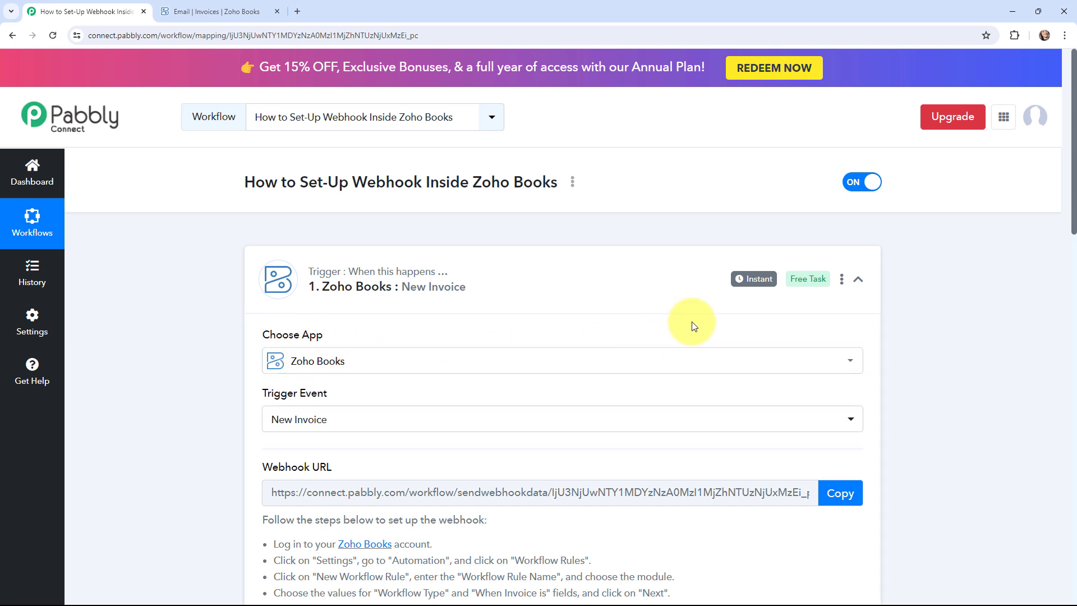
Collapse the Zoho Books trigger step, and view the apps available for the second action step before collapsing it too
mouse_move(755, 286)
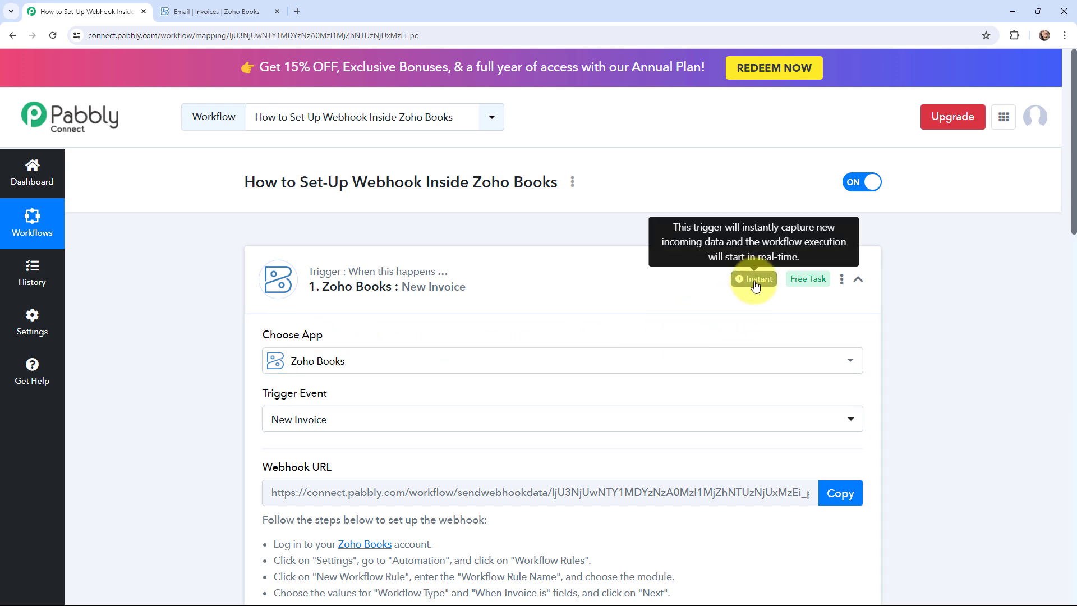
click(253, 250)
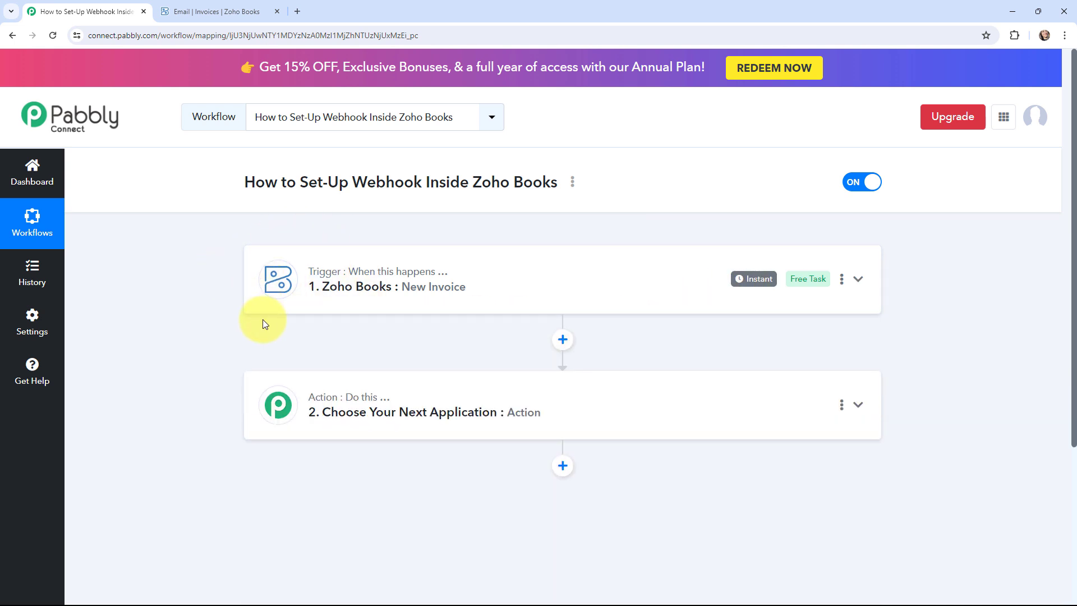
click(272, 377)
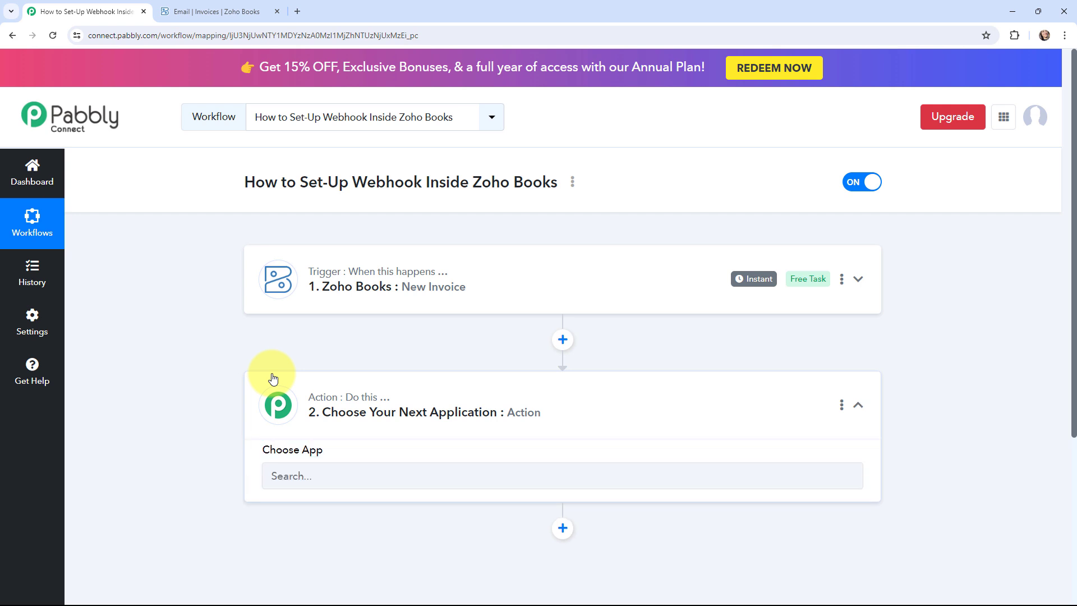
scroll(193, 350, down, 3)
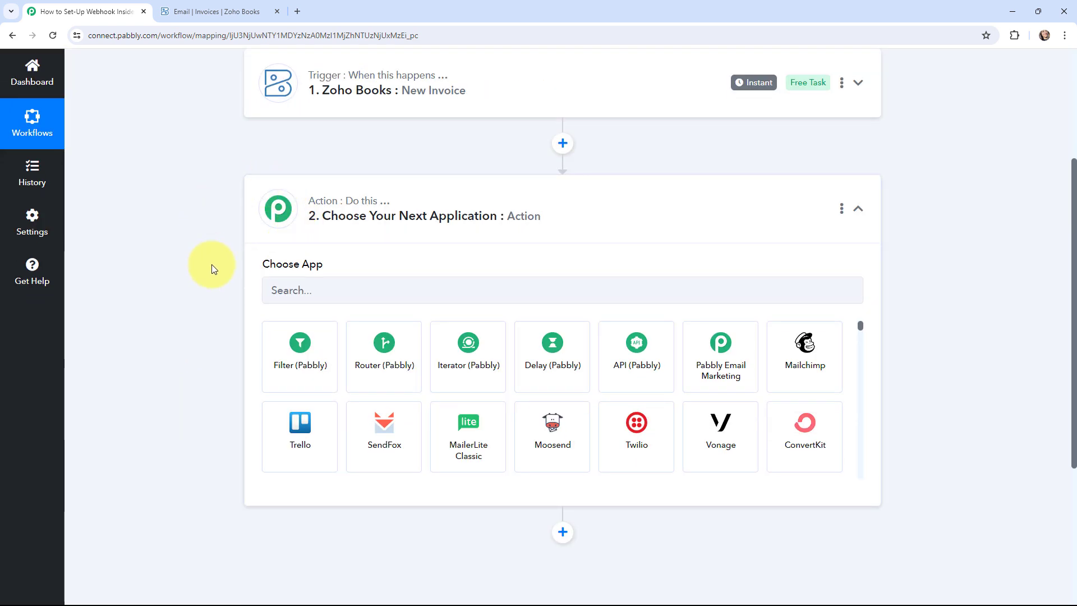
click(253, 206)
scroll(193, 294, up, 4)
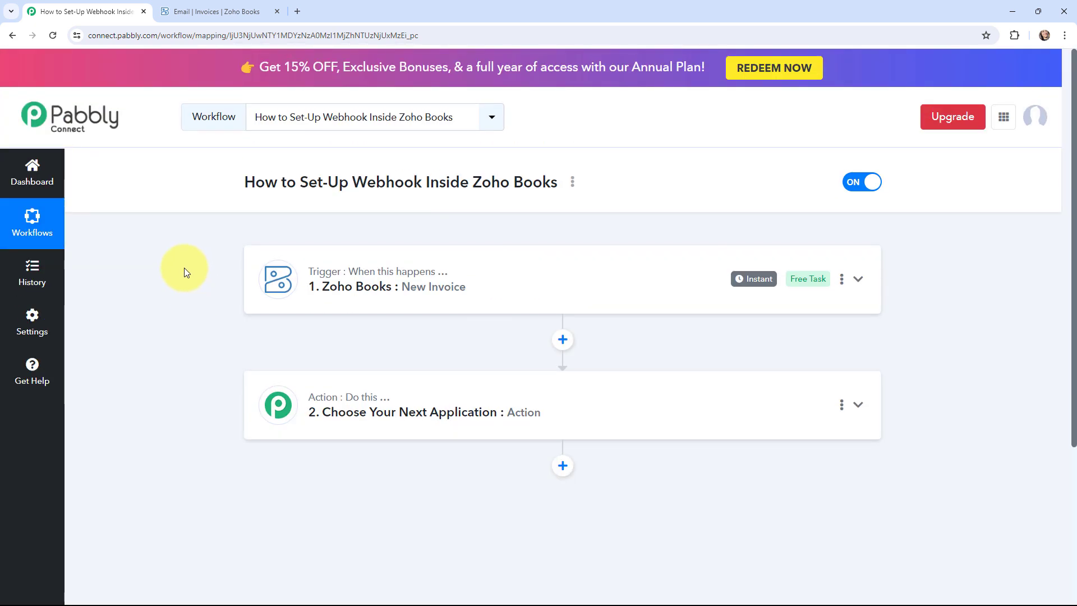